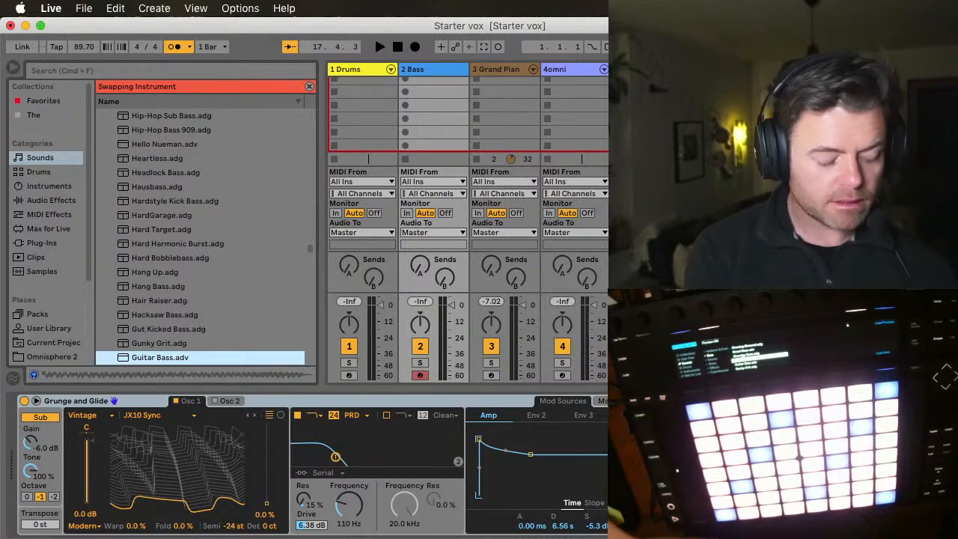
Step: Hide the browser and record a bass clip on the Bass track while the piano clip plays
key(super+alt+b)
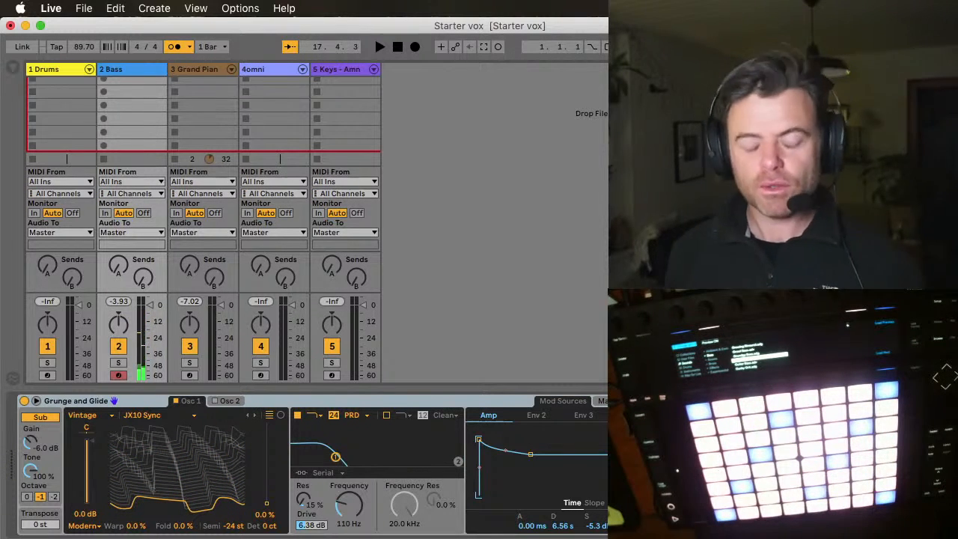
key(space)
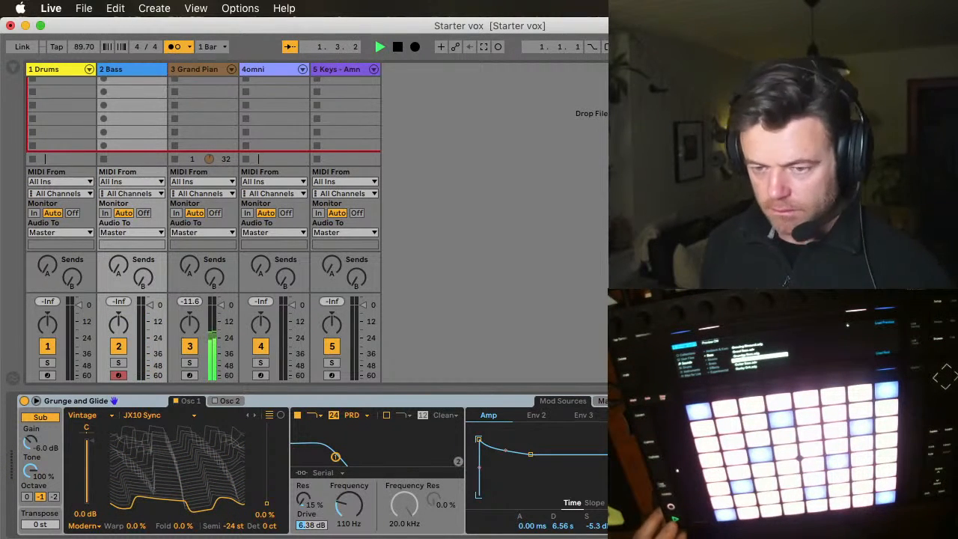
key(space)
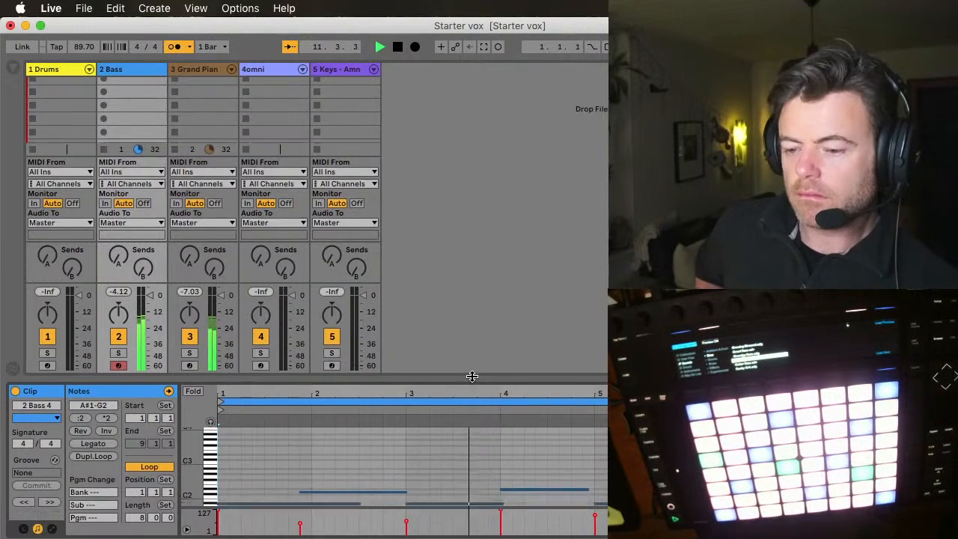
Step: Enlarge the bass clip's note editor and shorten its opening A#1 note to end where the second note starts
drag(469, 385, 456, 180)
drag(357, 376, 300, 374)
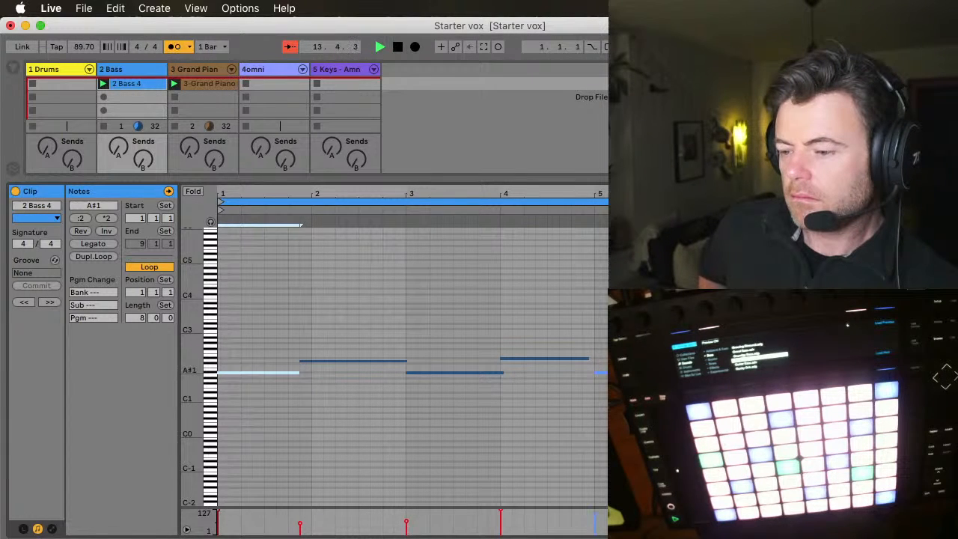
click(674, 373)
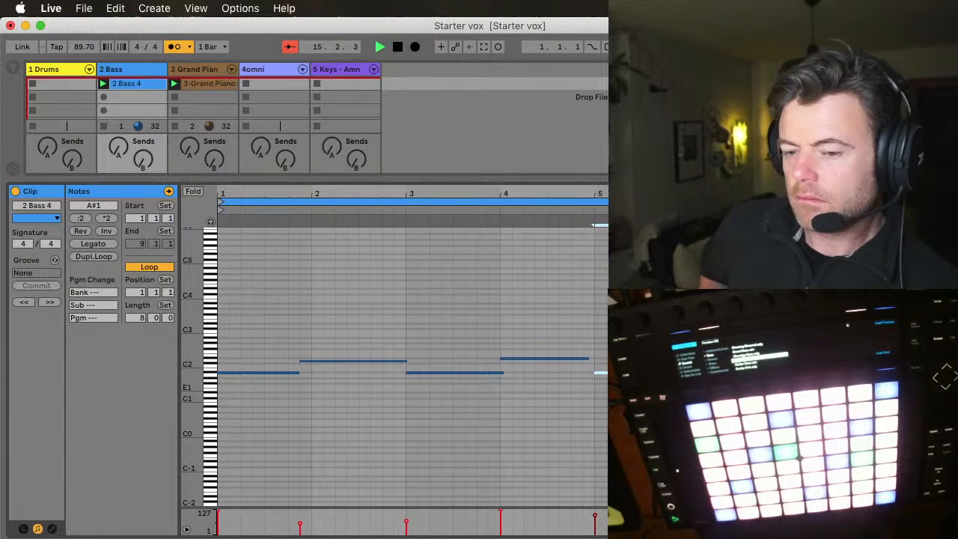
key(space)
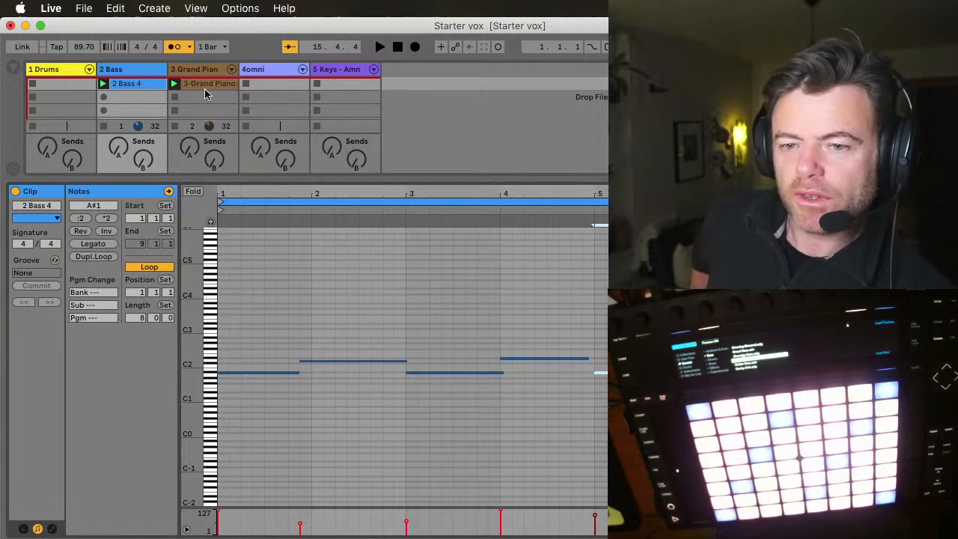
Step: Show the browser and, during playback, raise the bass synth's filter resonance to about 95% and lower its filter frequency
key(super+f)
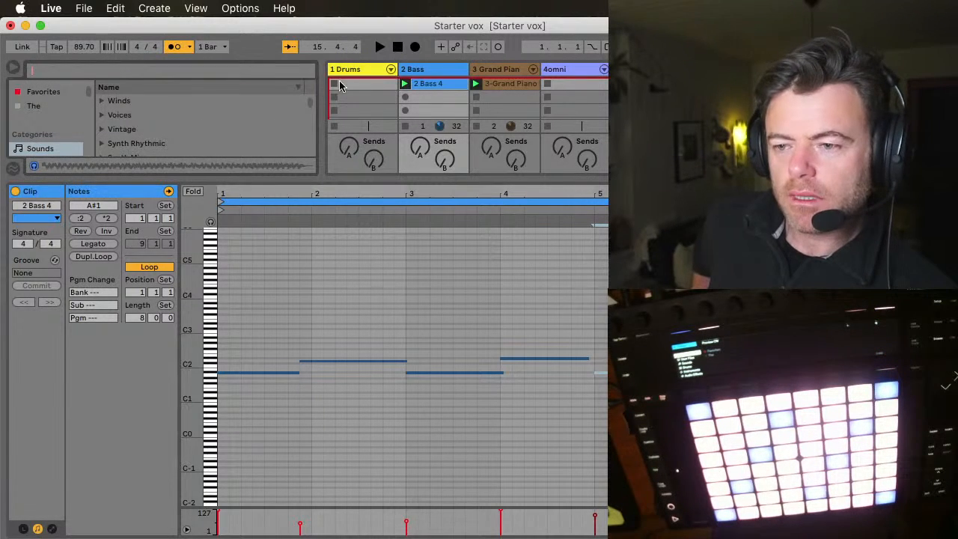
click(428, 73)
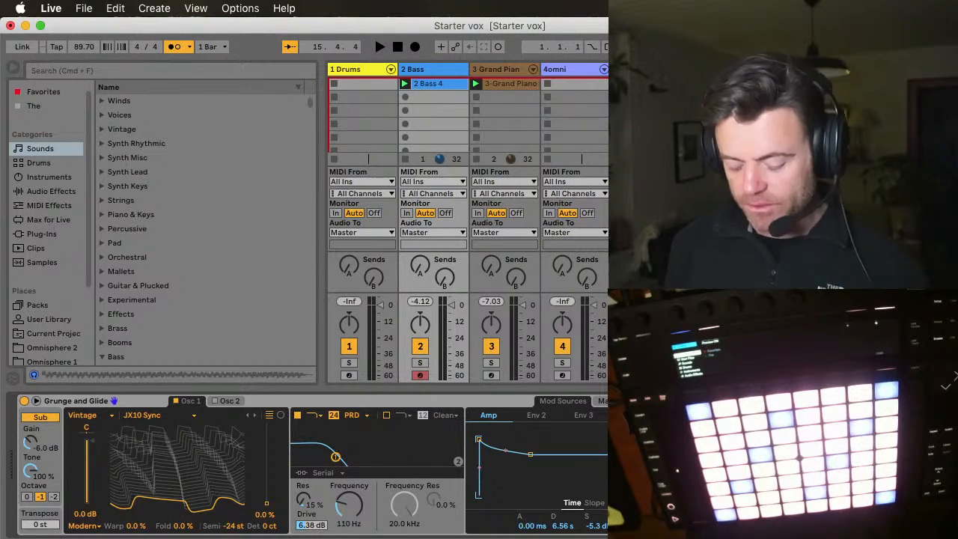
key(space)
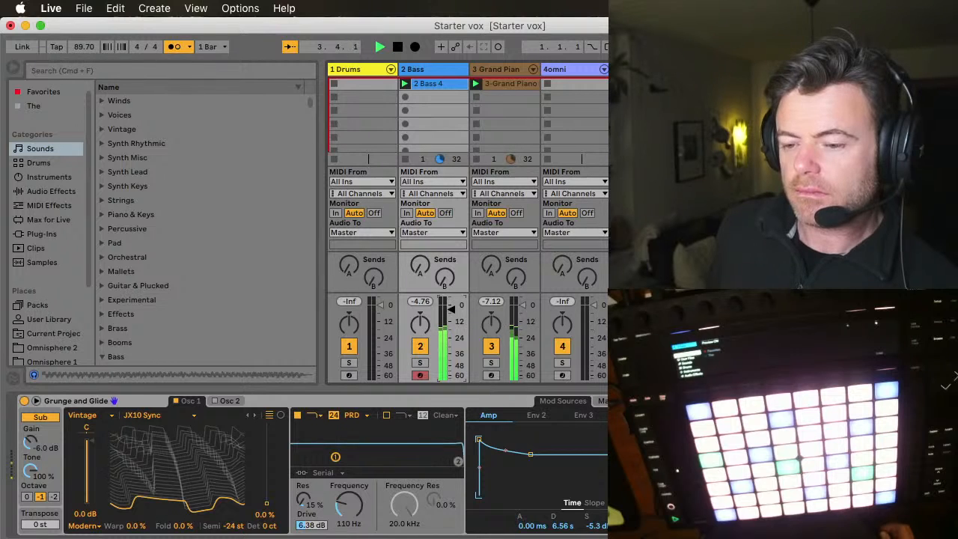
drag(305, 506, 305, 482)
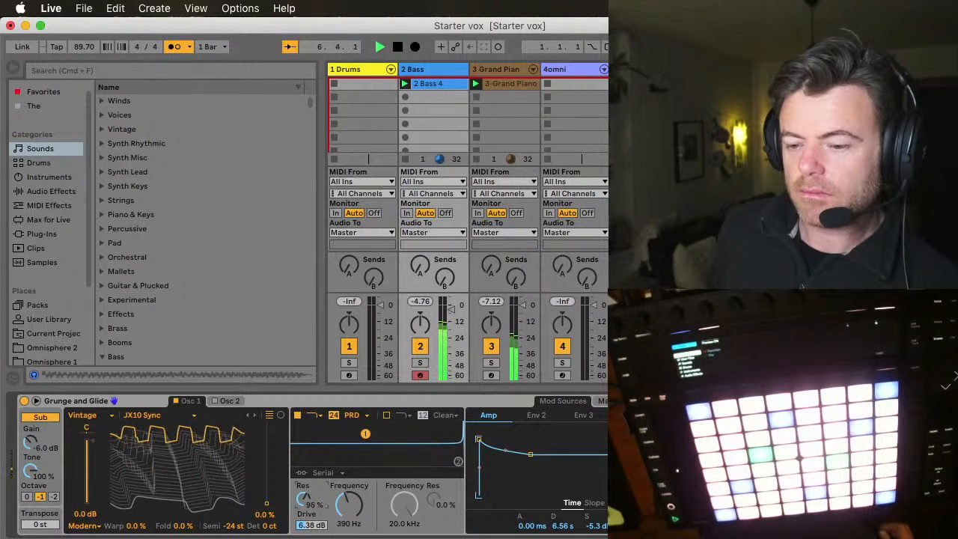
drag(342, 509, 342, 524)
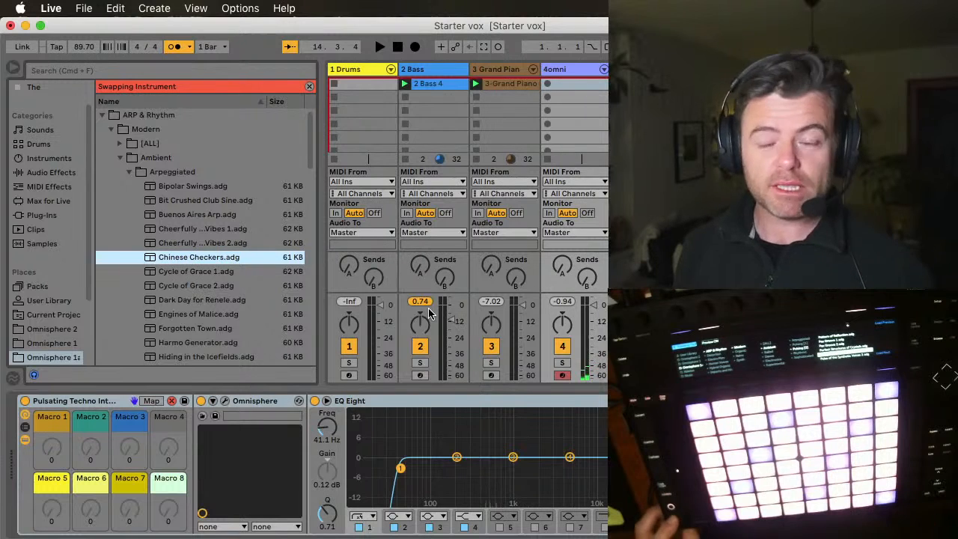
Step: Lower the Bass track's volume and record a clip on the omni track over the playing bass and piano clips
key(space)
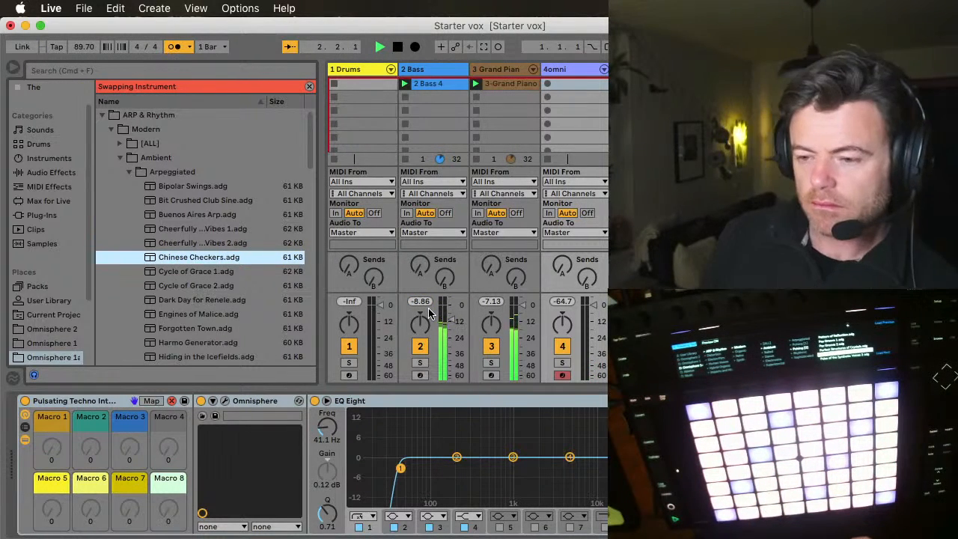
click(452, 327)
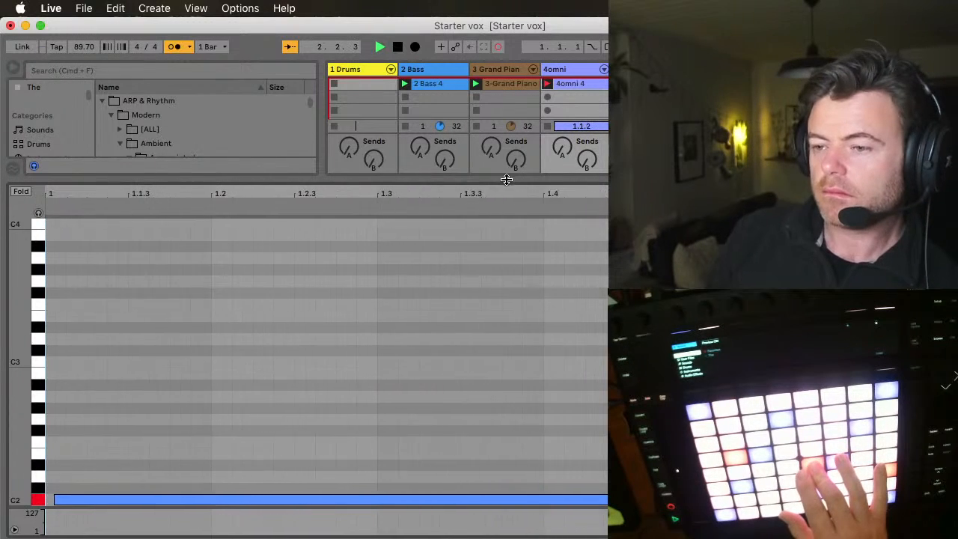
drag(462, 180, 461, 533)
click(462, 533)
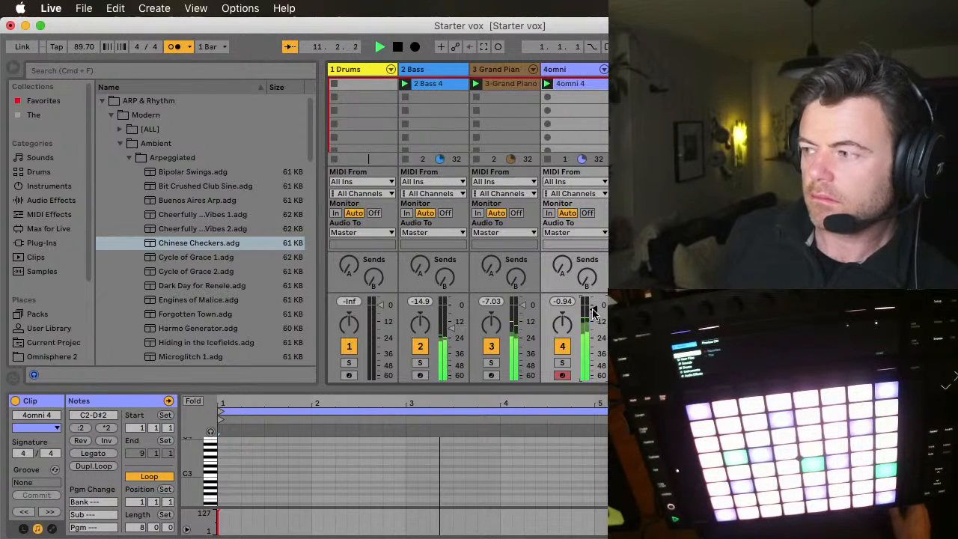
key(space)
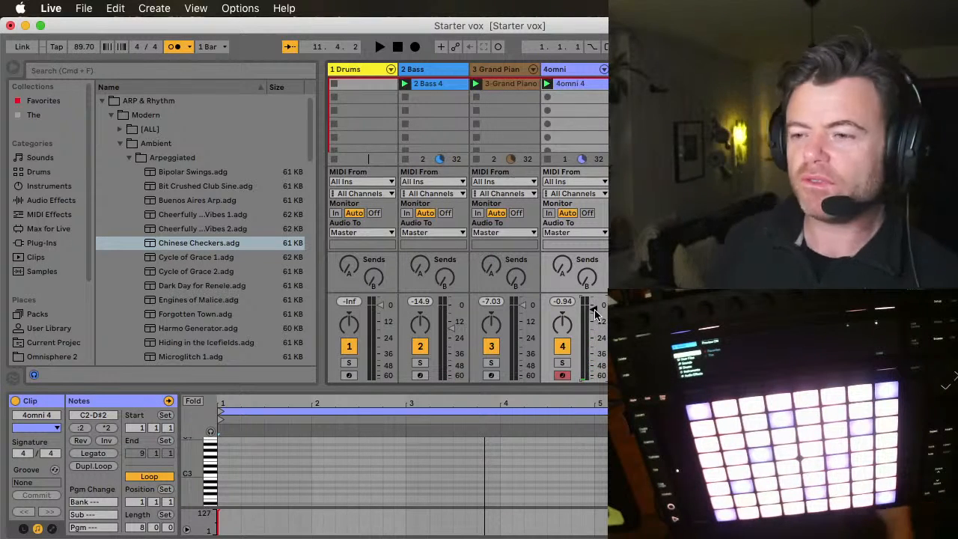
Step: Move the omni track between the Bass and Grand Piano tracks
key(shift+Tab)
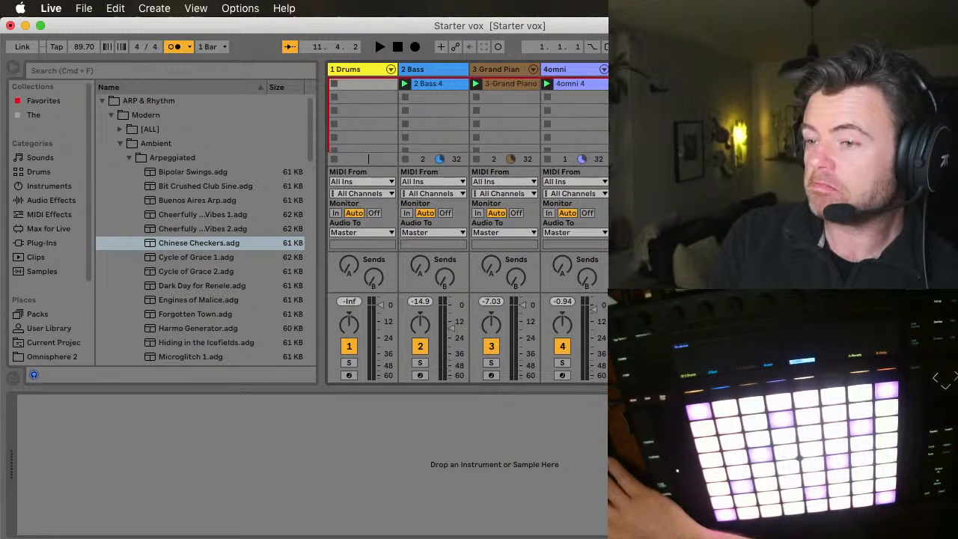
click(590, 65)
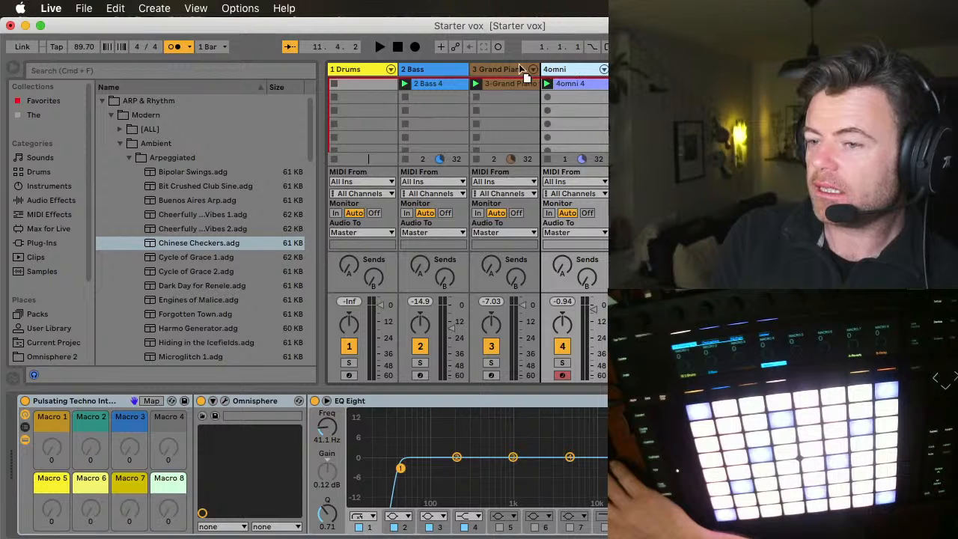
drag(485, 86, 486, 87)
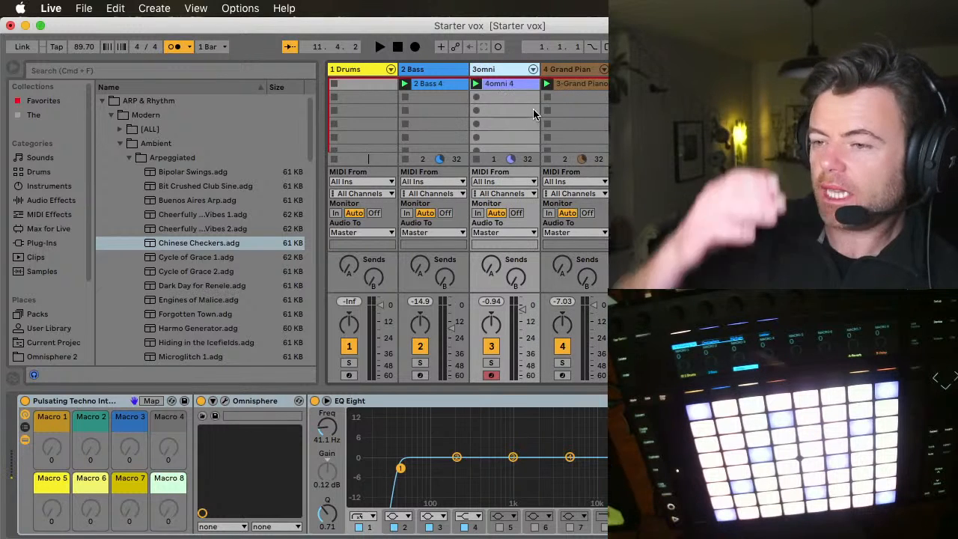
Step: Record a four-bar drum clip on the Drums track and select all of its notes
click(347, 71)
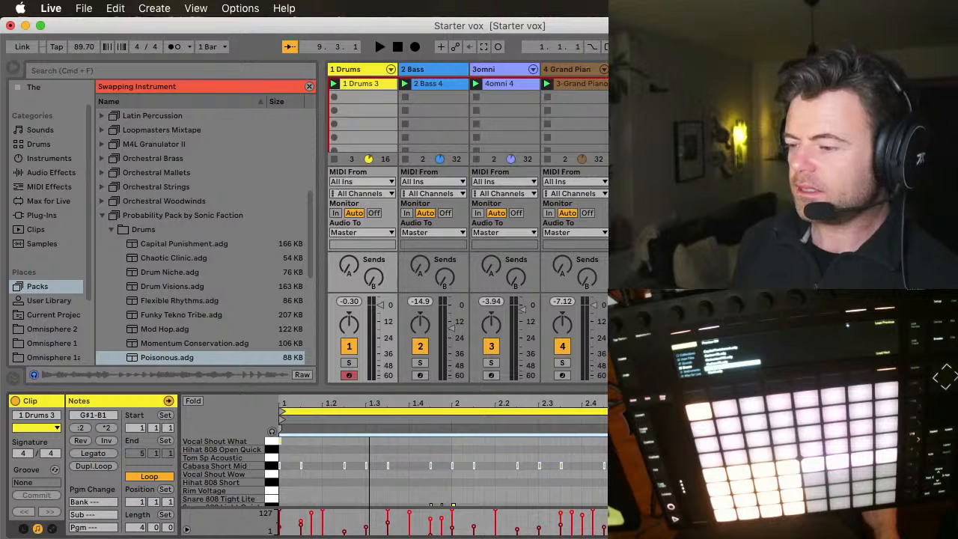
key(super+a)
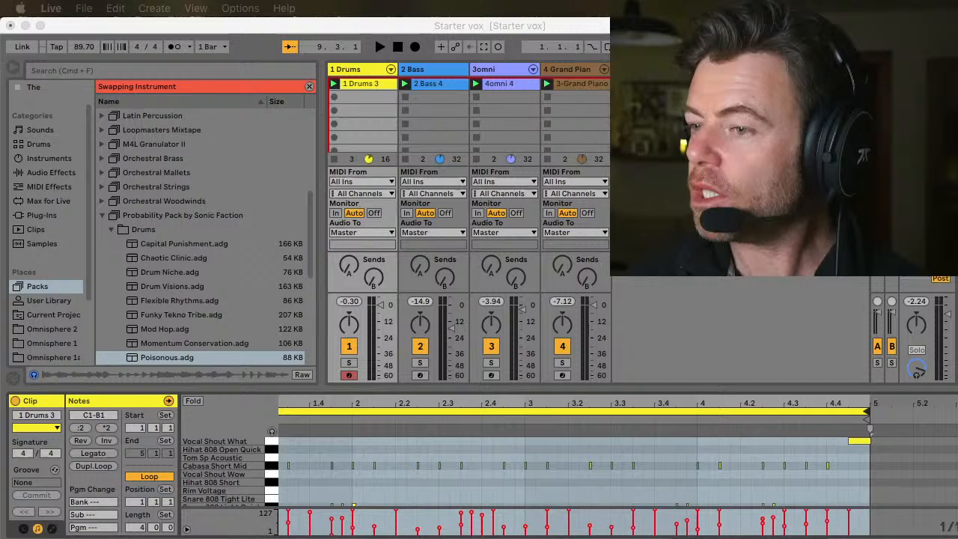
Step: Hide the browser and set the tempo to 90.00 BPM
drag(286, 26, 282, 26)
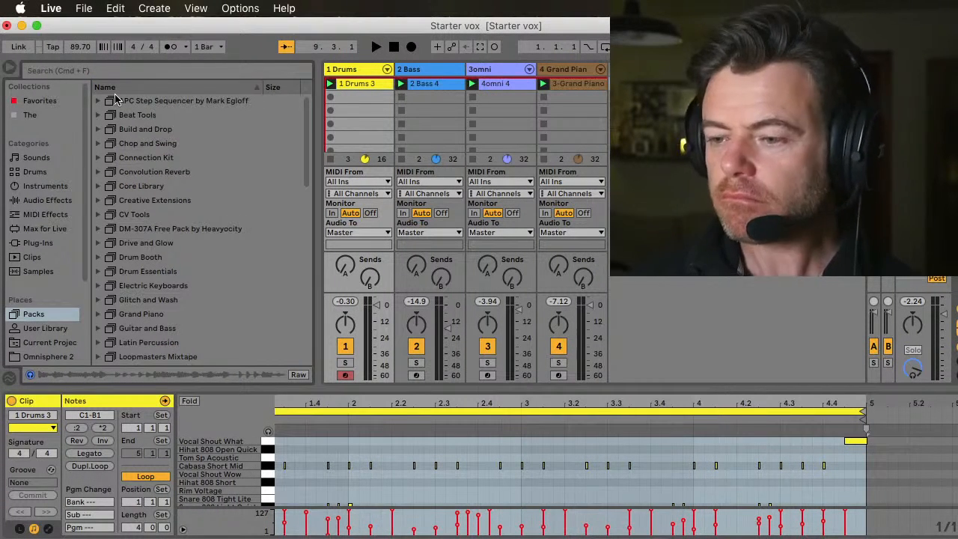
key(super+alt+b)
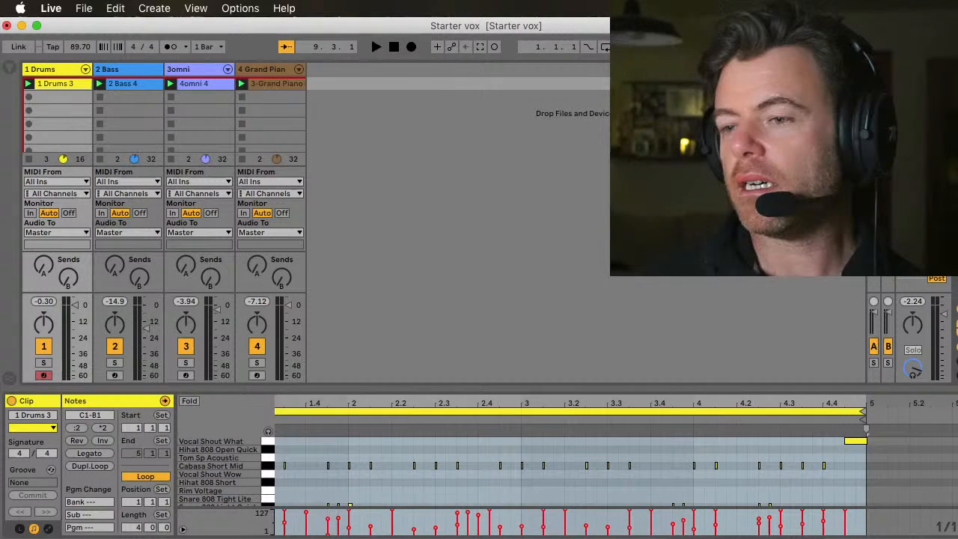
click(80, 46)
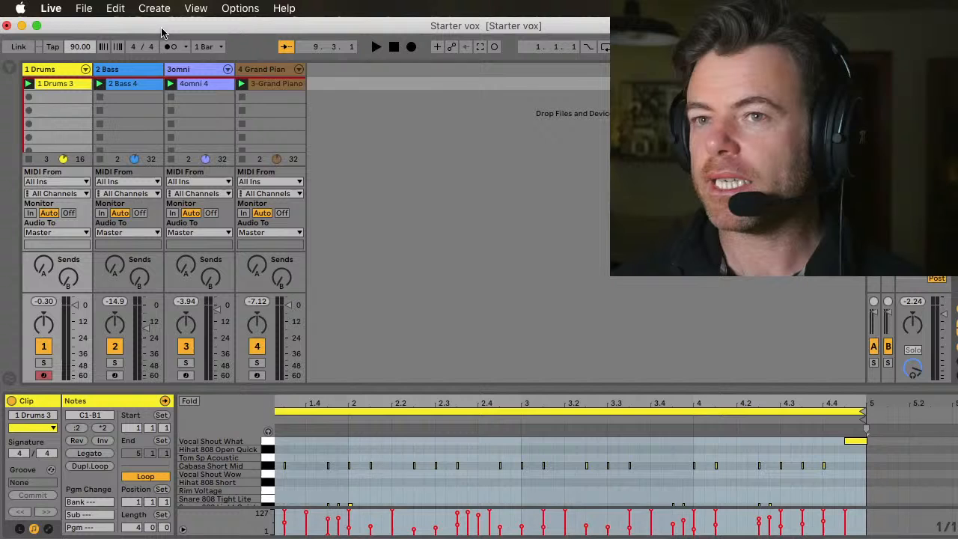
Step: Record the four session clips into the Arrangement for about five bars and switch playback back to the Arrangement
key(Tab)
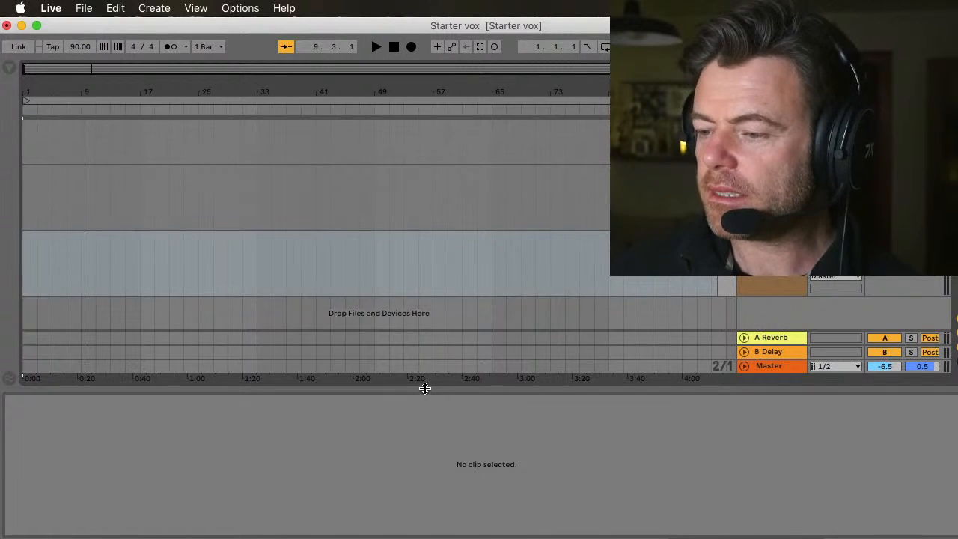
drag(424, 388, 427, 508)
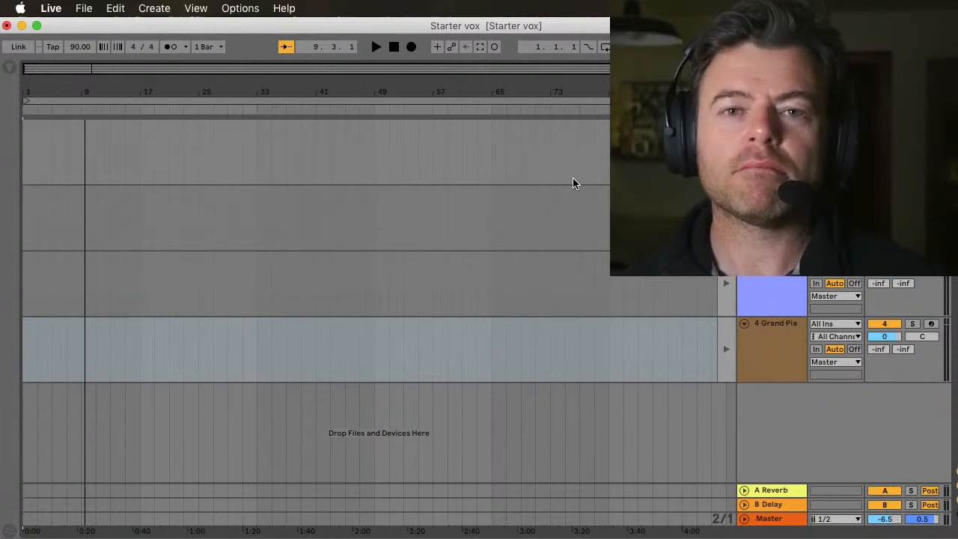
key(F9)
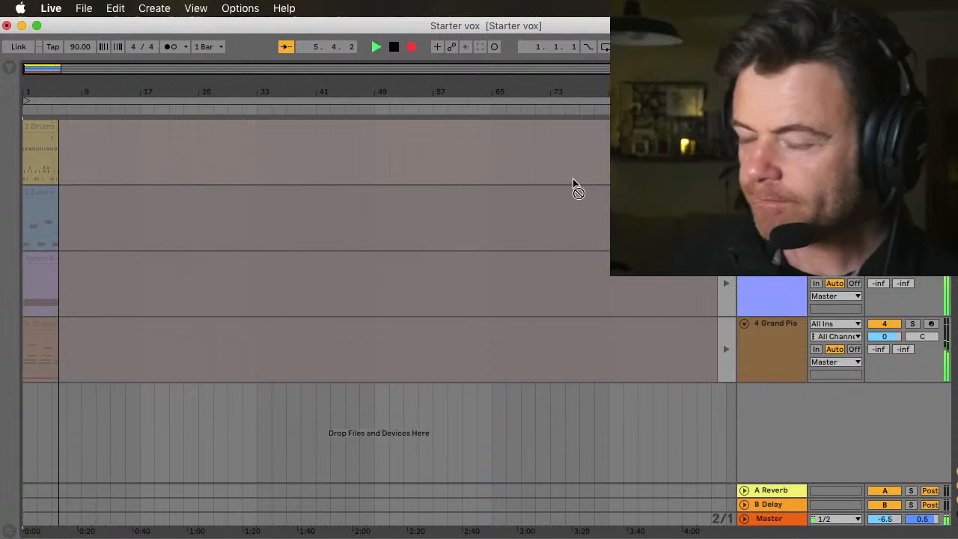
key(space)
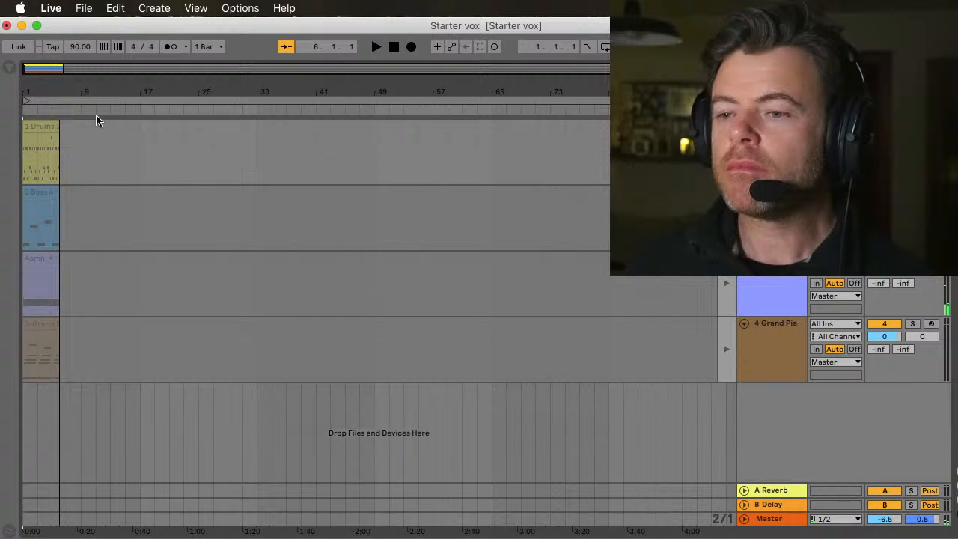
click(726, 110)
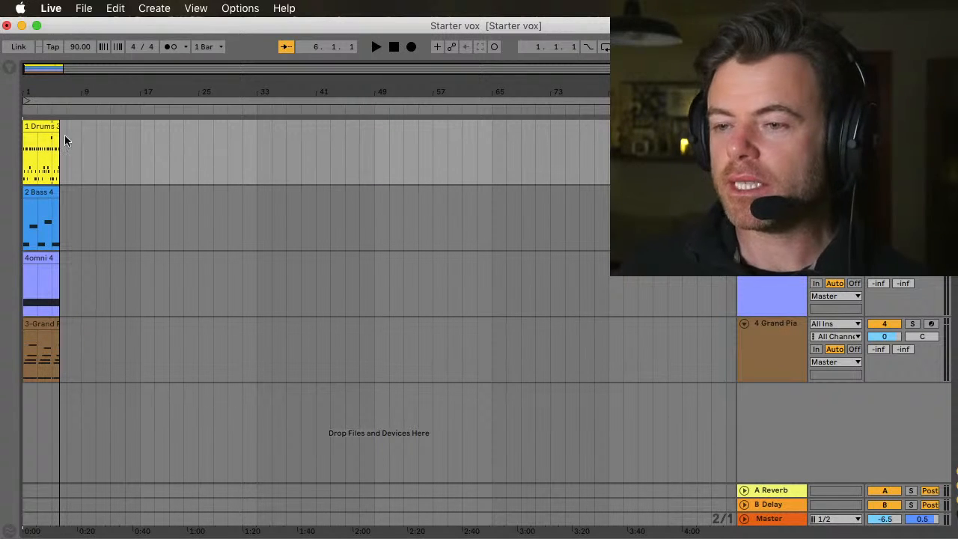
Step: Open the arrangement's Drums clip in an enlarged note editor
double_click(38, 128)
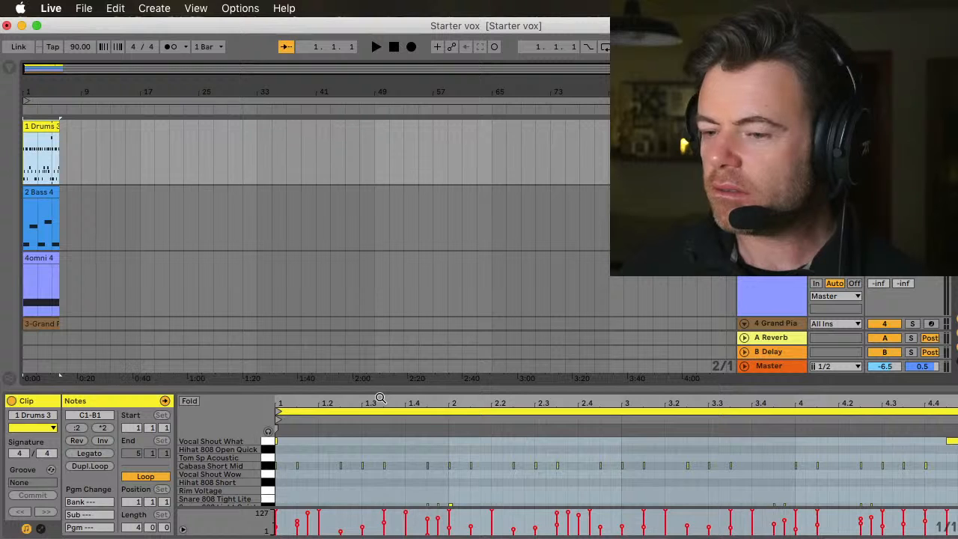
drag(378, 389, 371, 323)
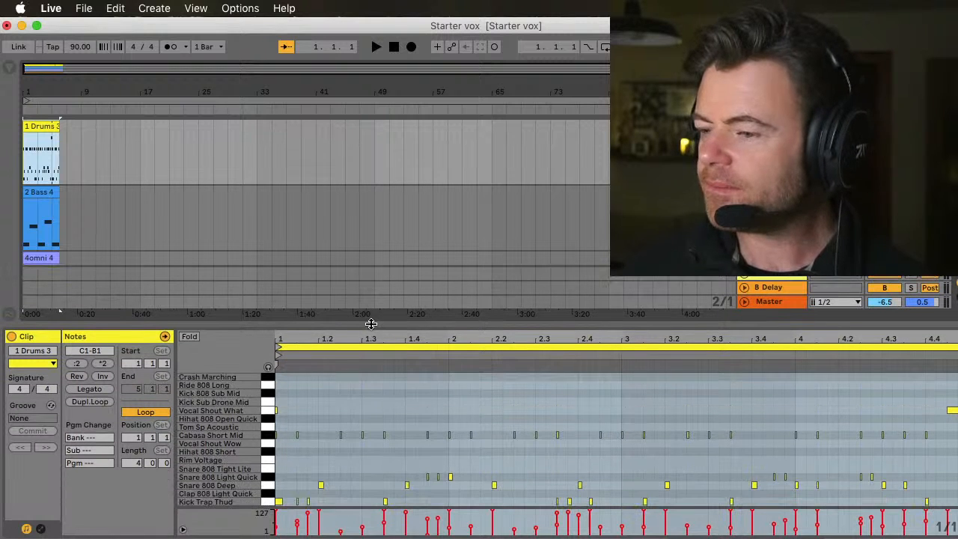
click(368, 371)
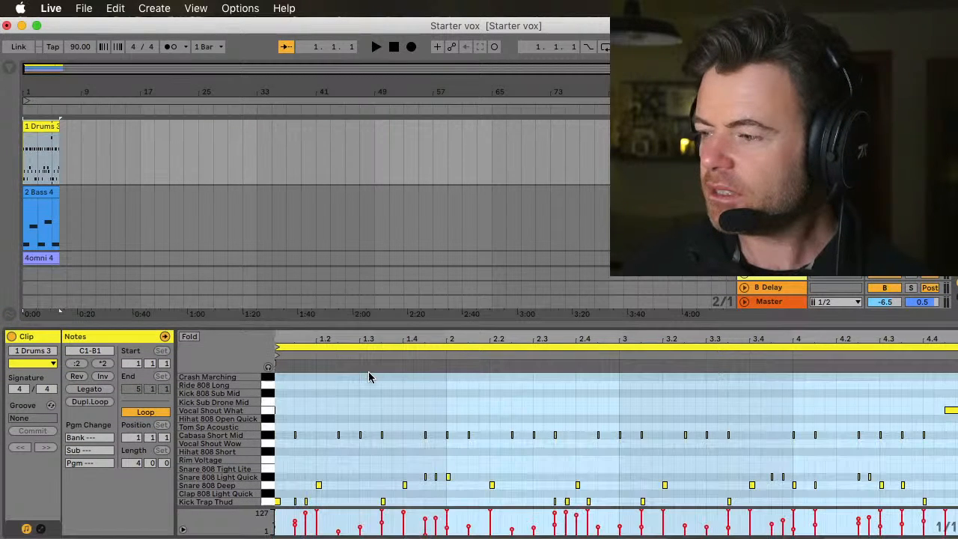
Step: Play the opening beats of the Drums clip to check its first hits
click(25, 154)
key(space)
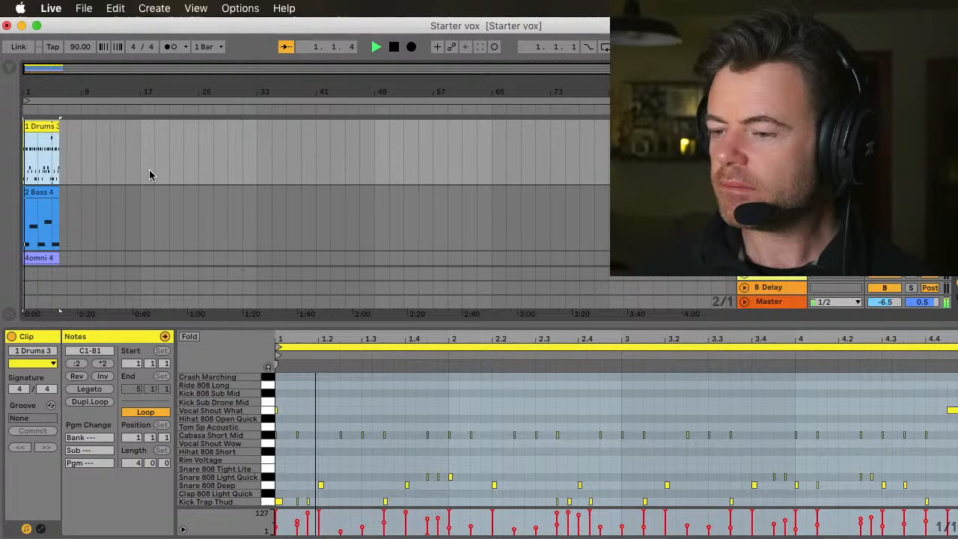
click(324, 408)
key(space)
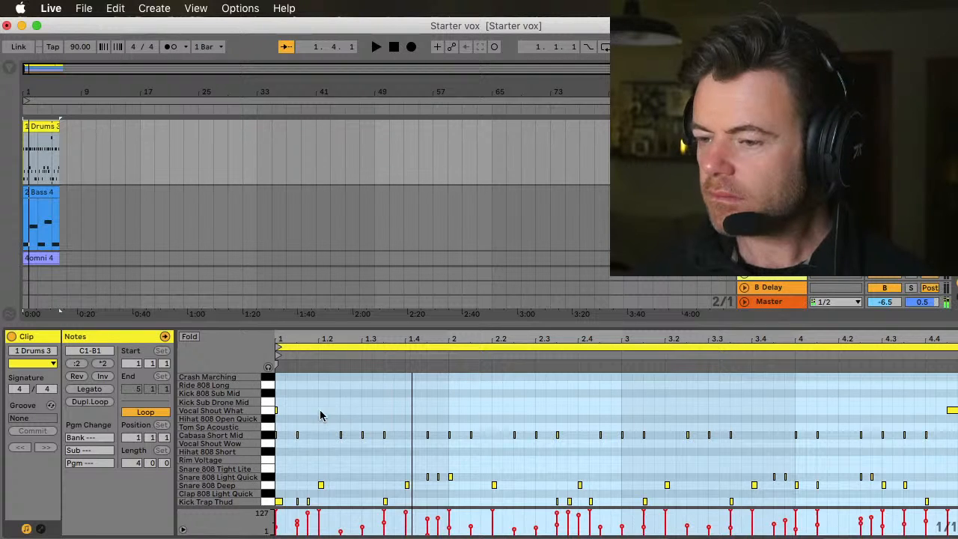
Step: Delete the Vocal Shout What note at the very start of the Drums clip
click(288, 411)
mouse_move(287, 336)
mouse_down()
mouse_move(295, 381)
mouse_move(333, 337)
mouse_up()
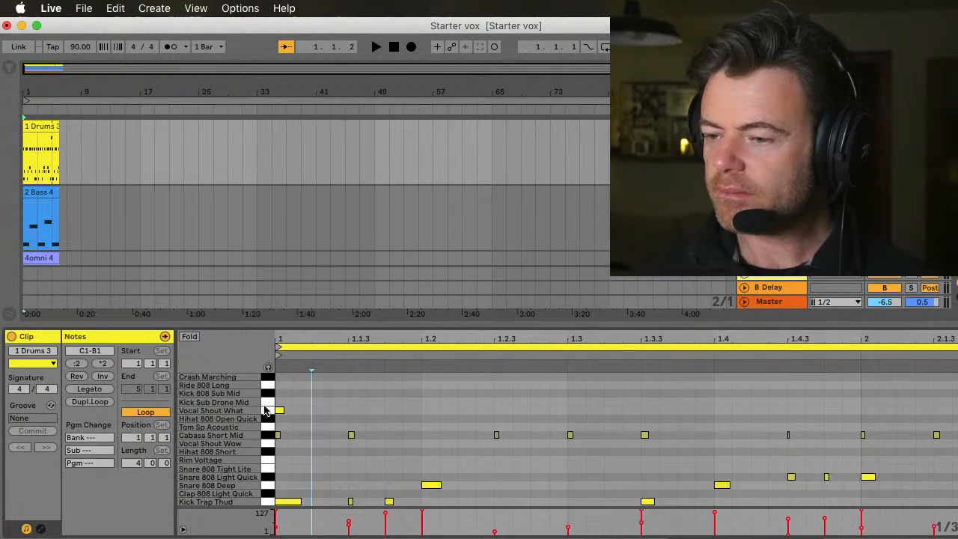
click(279, 411)
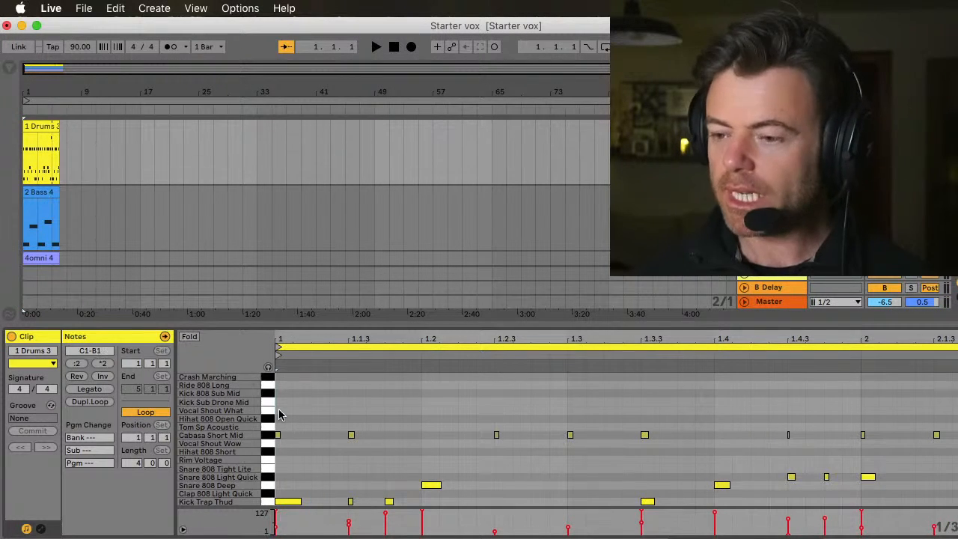
Step: Play the start of the edited Drums clip, then extend all four arrangement clips together to bar 96
key(space)
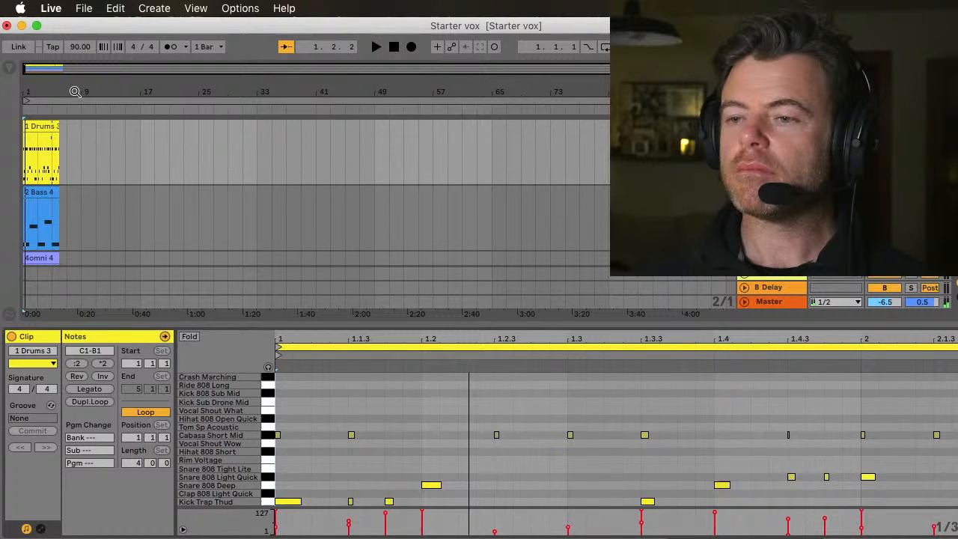
drag(399, 324, 417, 360)
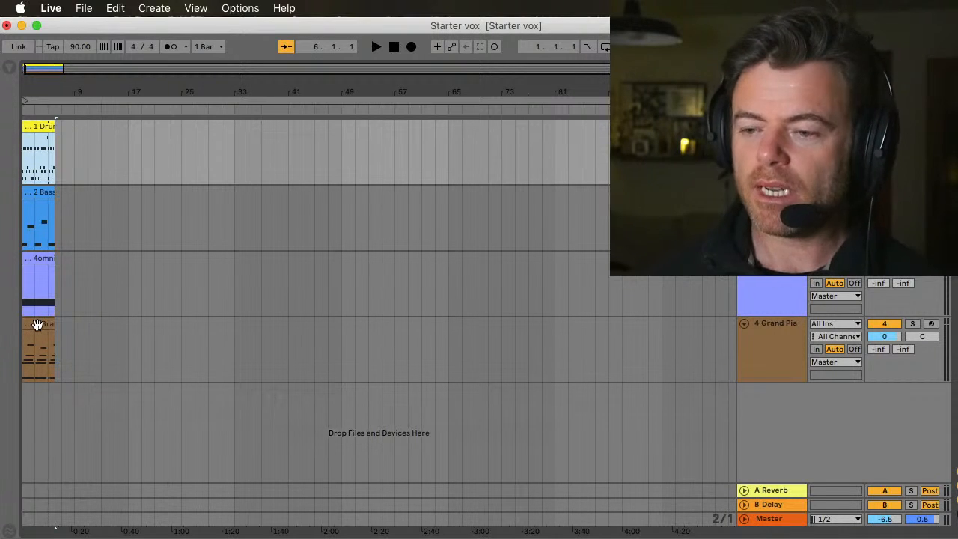
shift+click(37, 324)
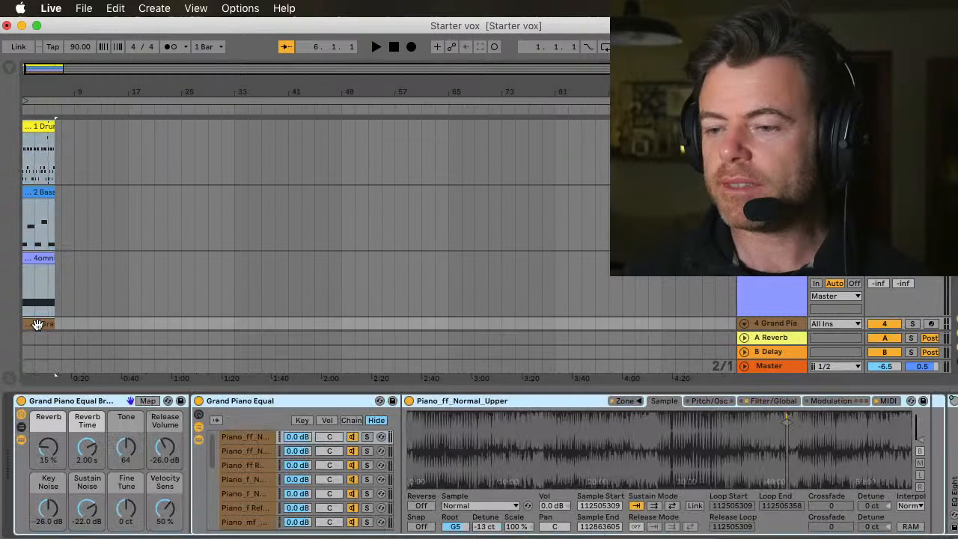
drag(342, 387, 368, 519)
drag(54, 131, 656, 155)
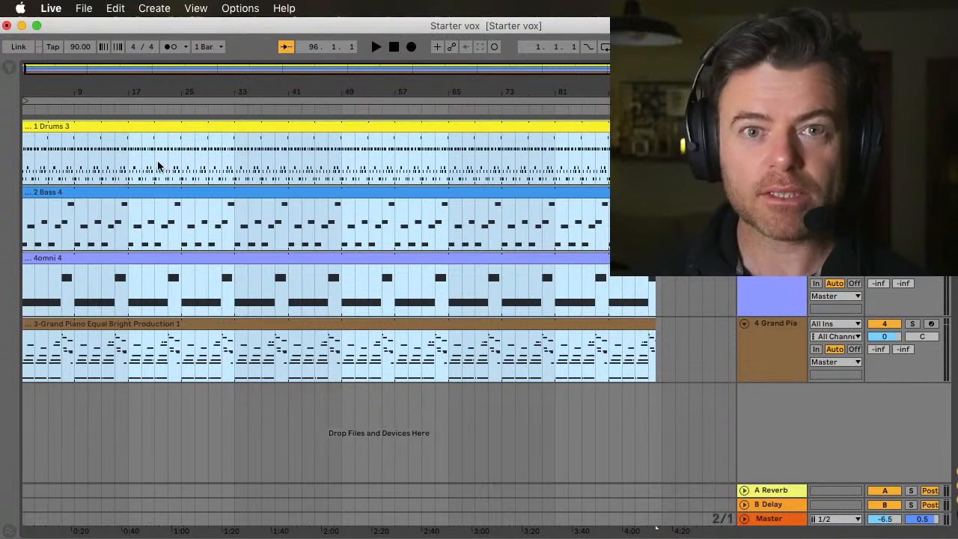
Step: Stagger the clip entries by moving Bass to bar 5, 4omni to bar 13 and Grand Piano to bar 21
click(36, 129)
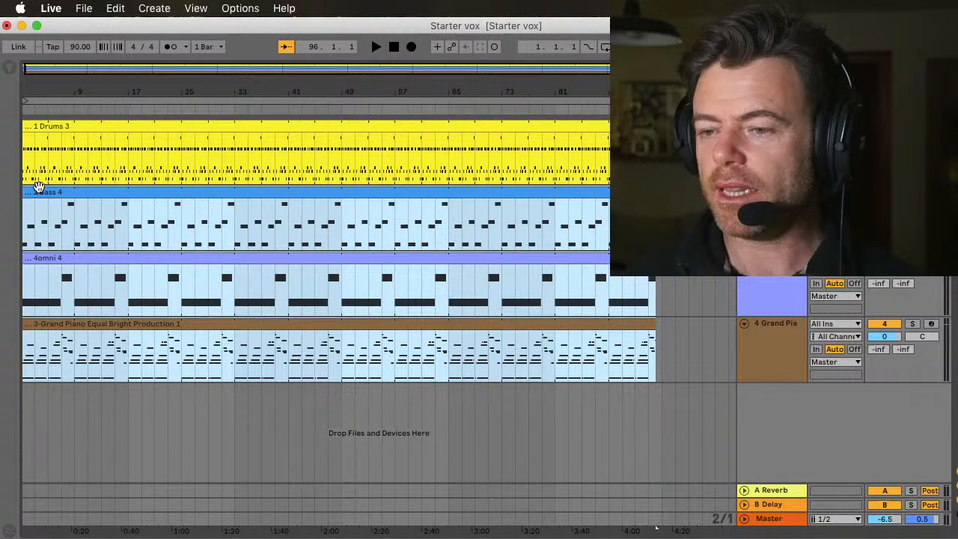
drag(38, 186, 50, 176)
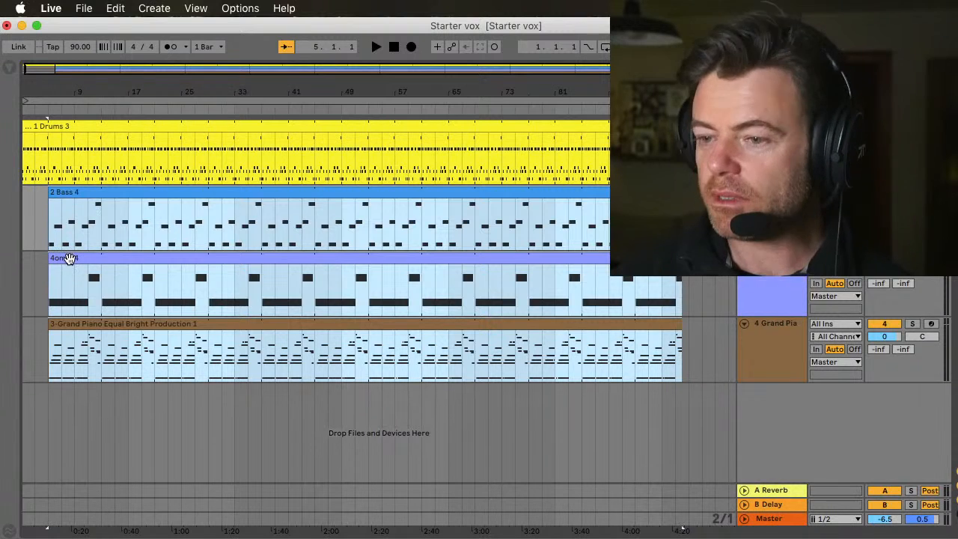
click(64, 193)
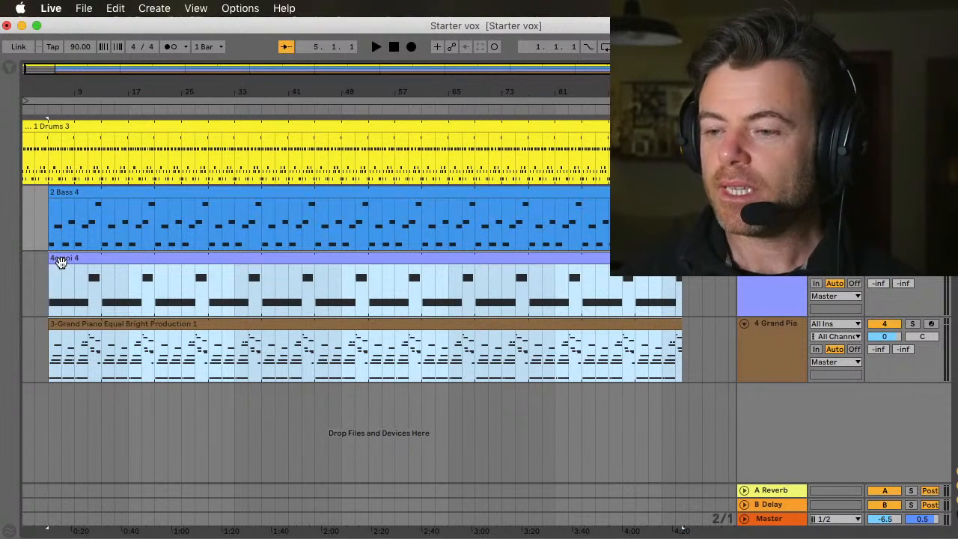
drag(61, 260, 110, 260)
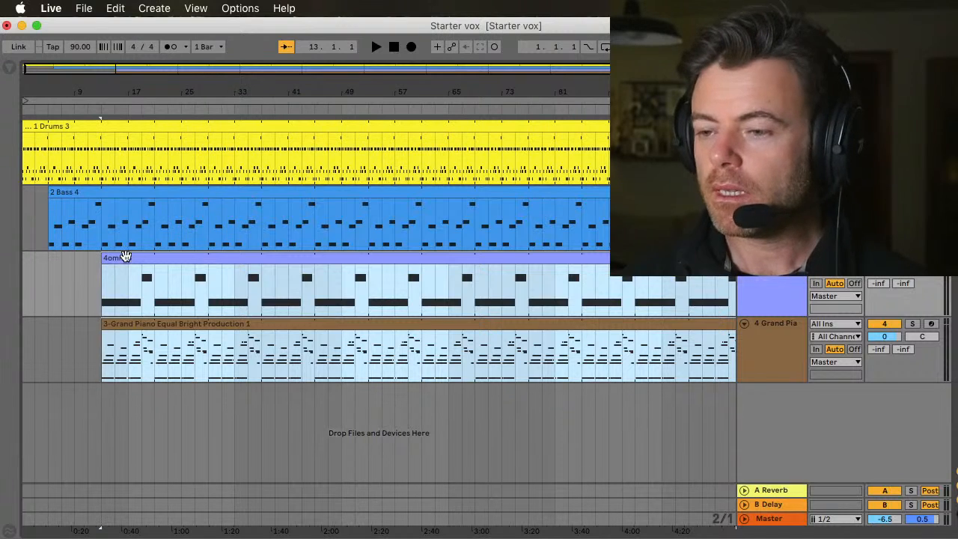
super+click(122, 257)
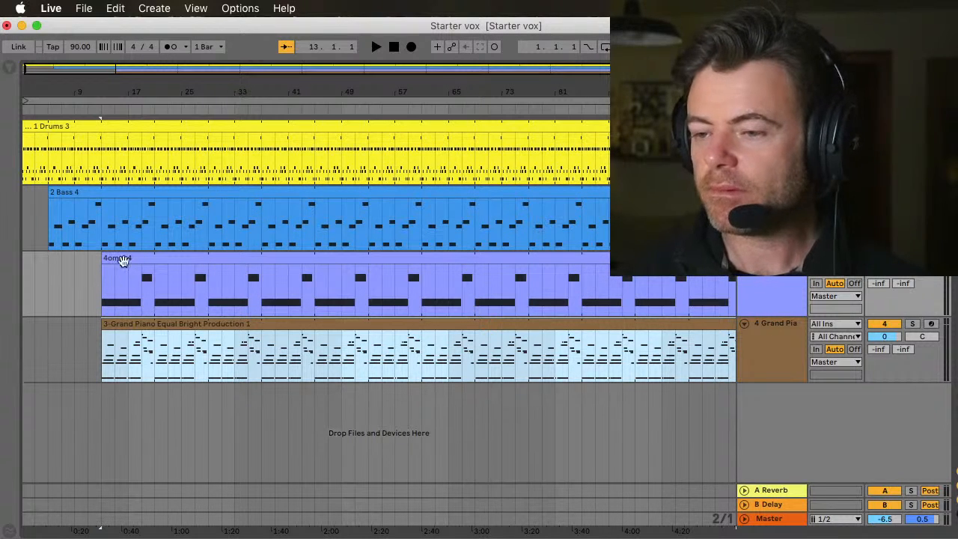
drag(118, 322, 170, 331)
Step: Split all four tracks at bar 29 and delay the second parts: 4omni to bar 37, Bass to bar 45, Drums to bar 53
click(209, 360)
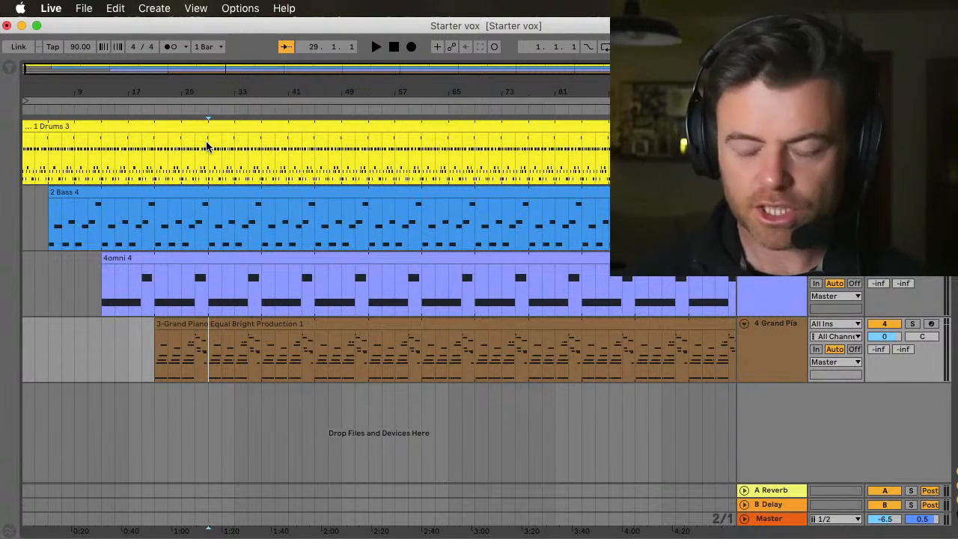
key(super+e)
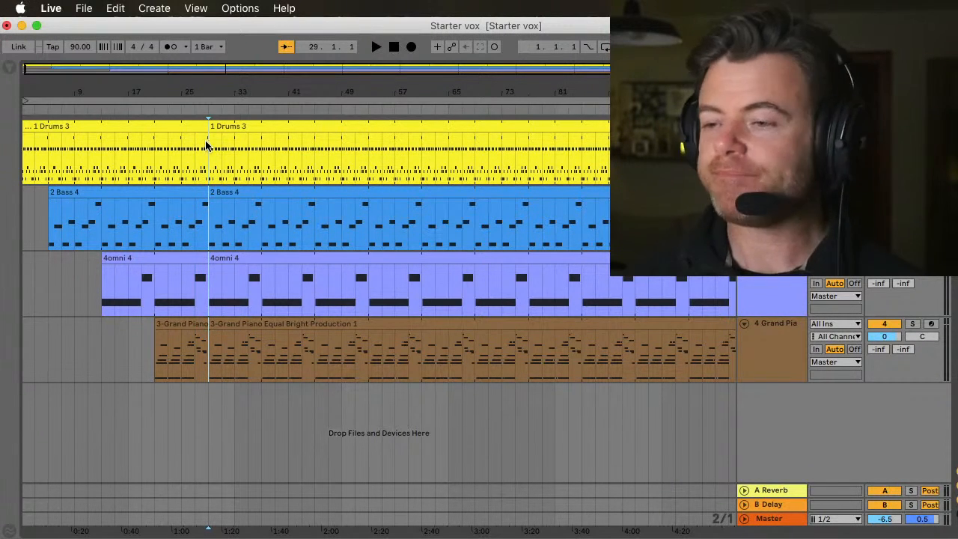
click(230, 260)
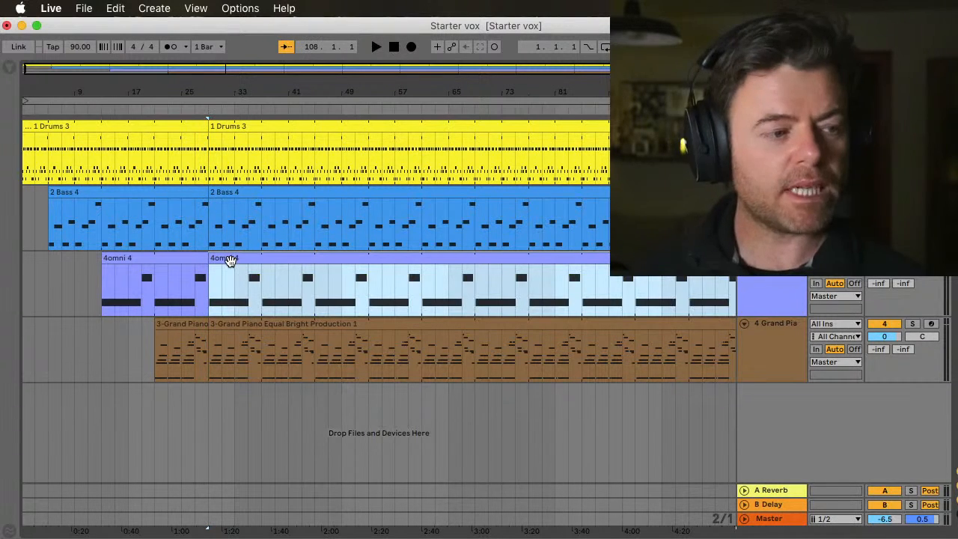
shift+click(230, 127)
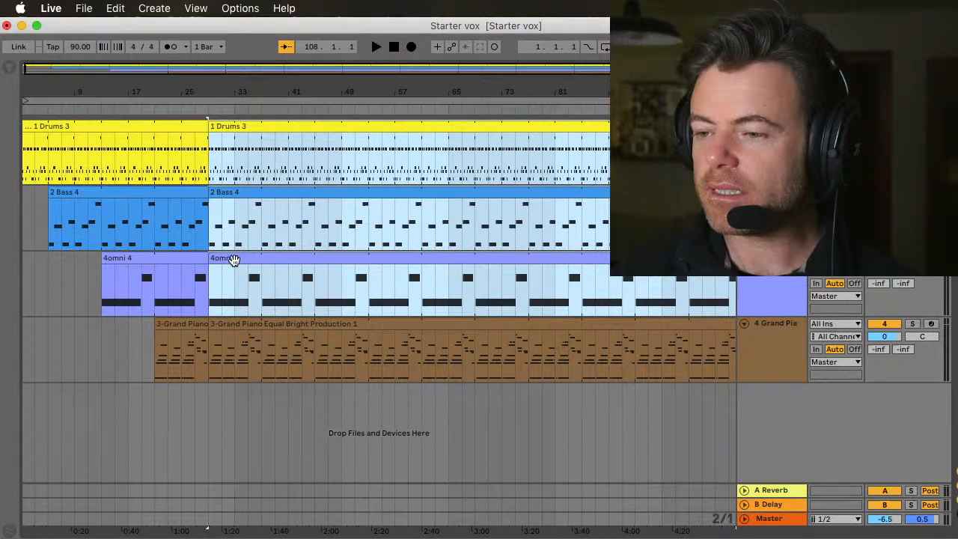
drag(234, 259, 292, 259)
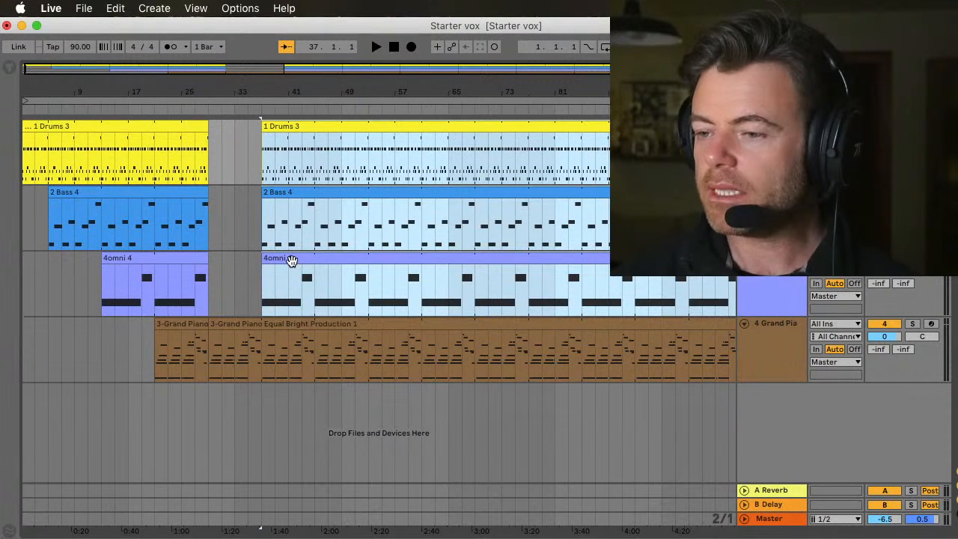
shift+click(291, 260)
drag(284, 194, 338, 196)
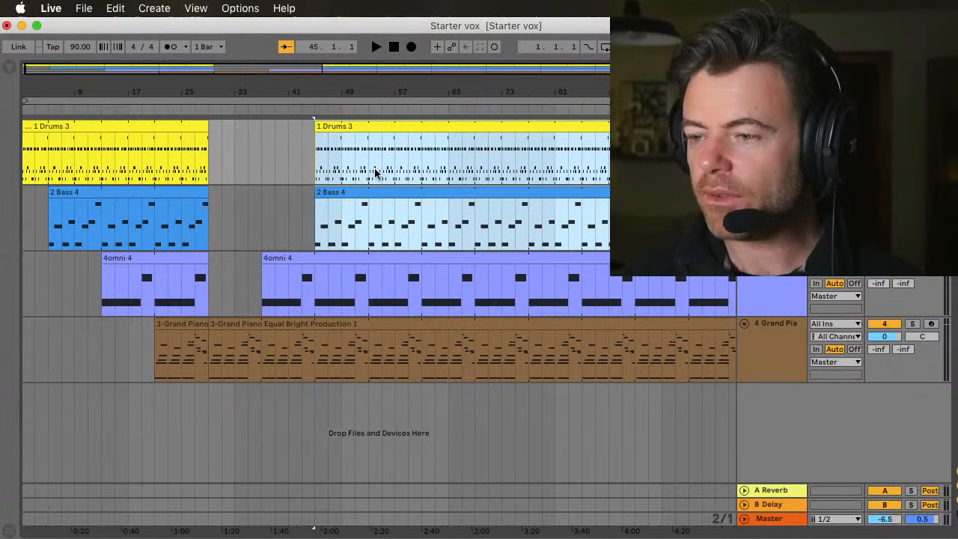
super+click(334, 192)
drag(331, 127, 407, 142)
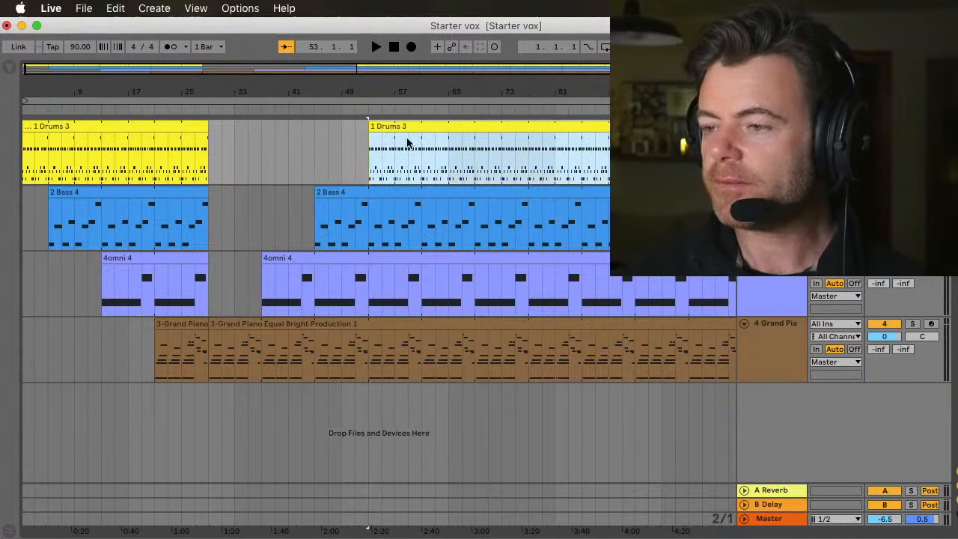
Step: Split the clips on all four tracks at bar 61
click(419, 151)
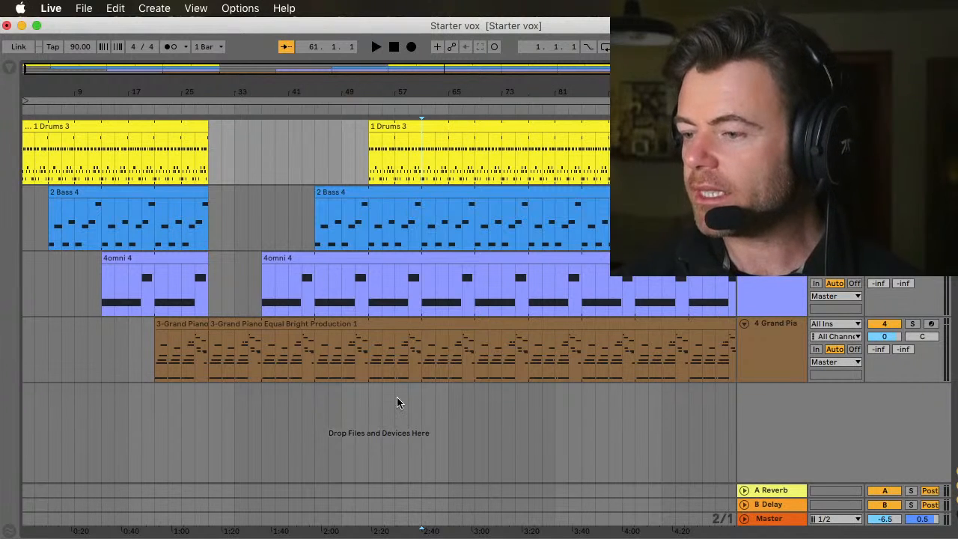
click(425, 358)
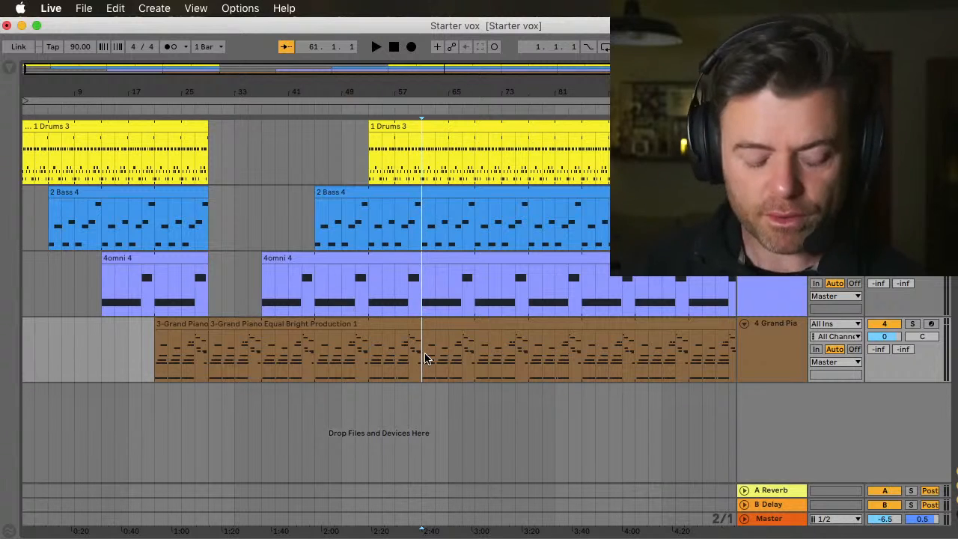
key(super+e)
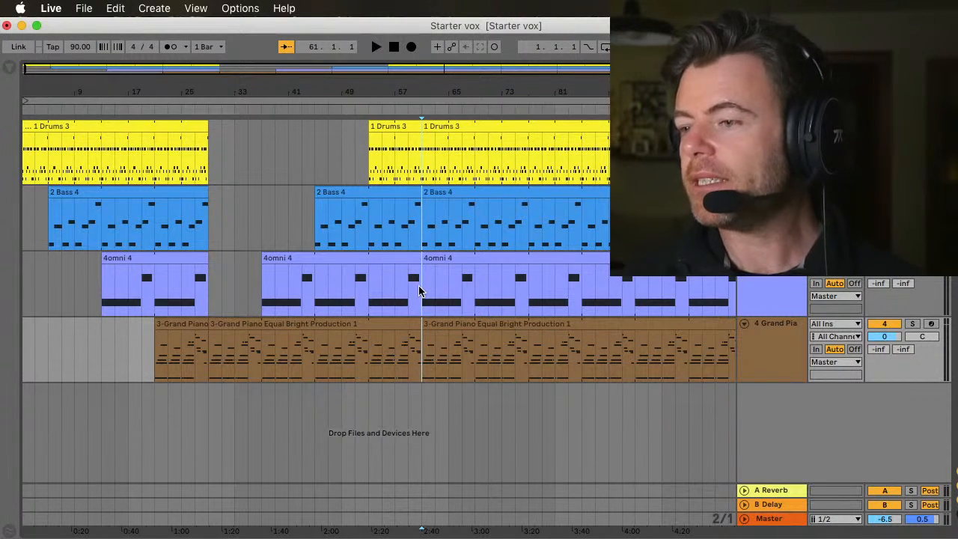
Step: Move the last Bass clip to start at bar 77 and the last Grand Piano clip to bar 69
scroll(419, 291, right, 4)
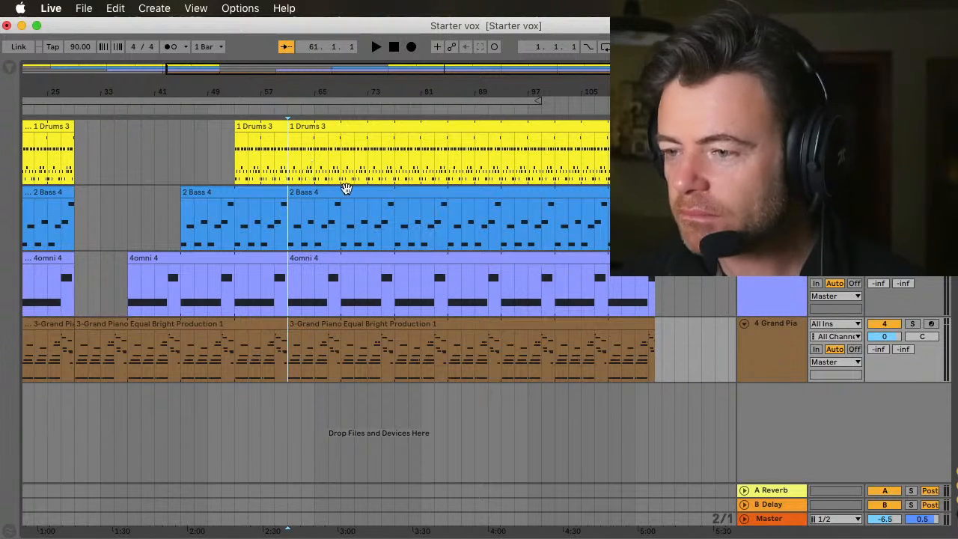
click(297, 193)
drag(296, 194, 437, 202)
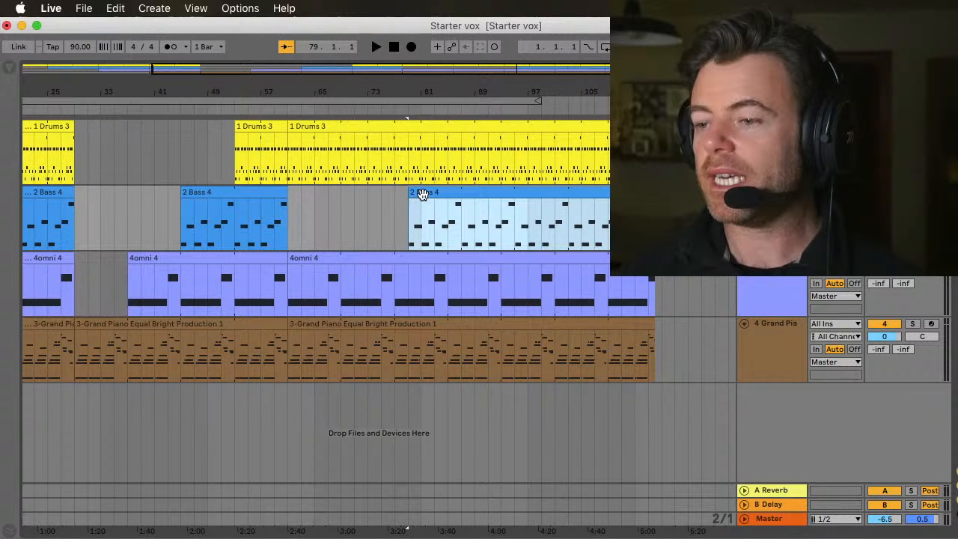
drag(423, 194, 409, 194)
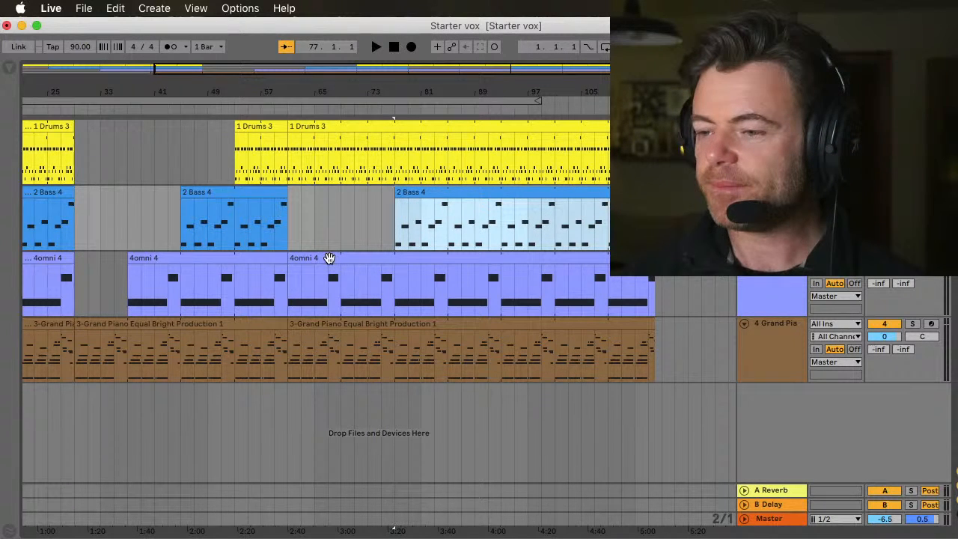
click(302, 325)
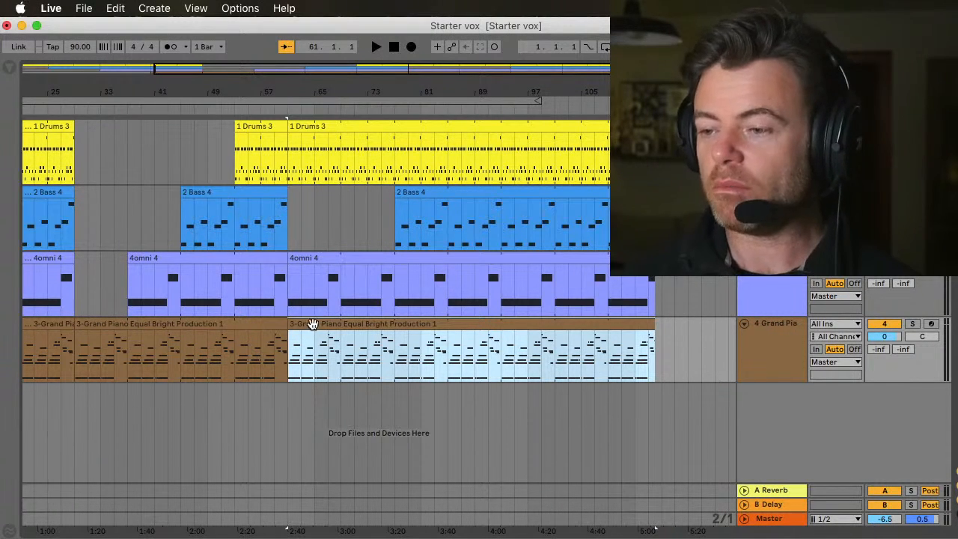
drag(314, 327, 362, 325)
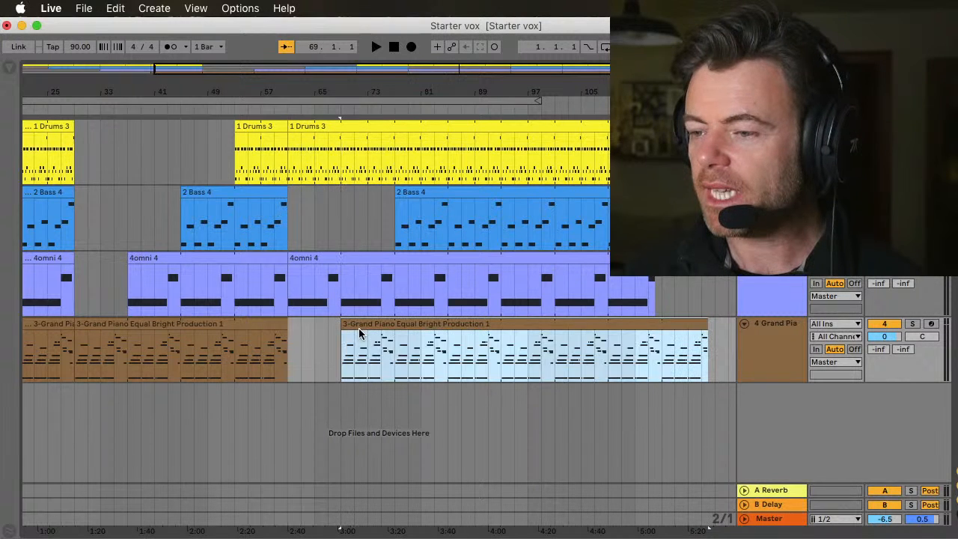
click(422, 192)
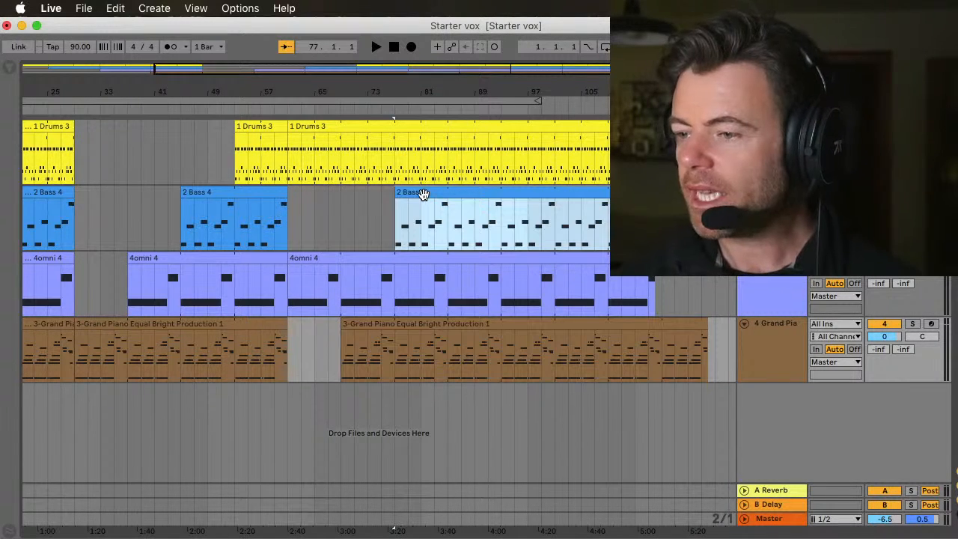
Step: Split all four tracks at bar 85 and delete every clip after that point
click(449, 146)
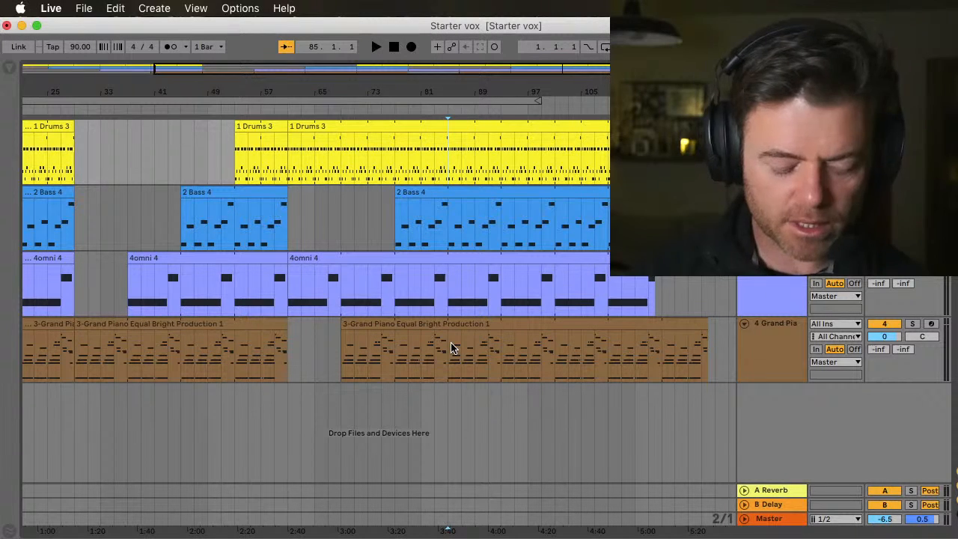
shift+click(450, 343)
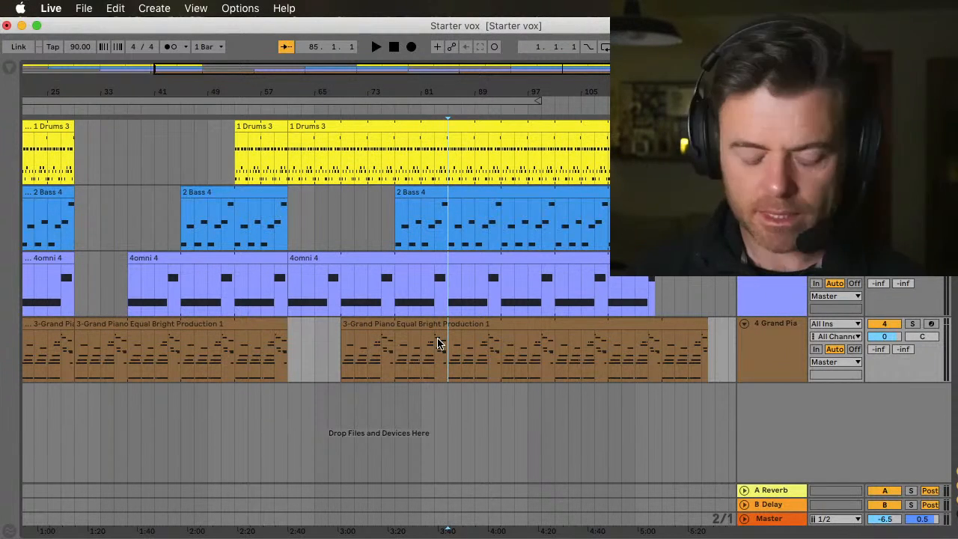
key(super+e)
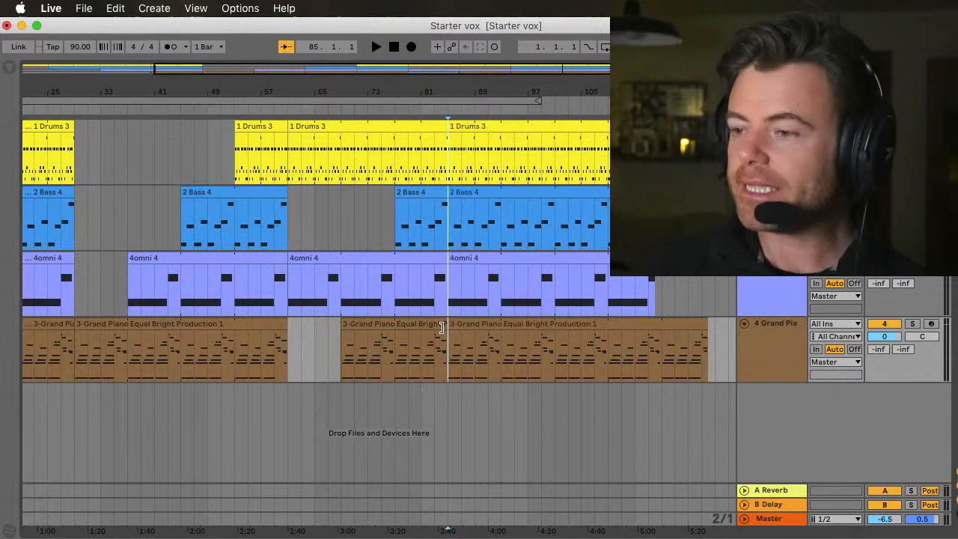
click(460, 127)
scroll(524, 209, right, 3)
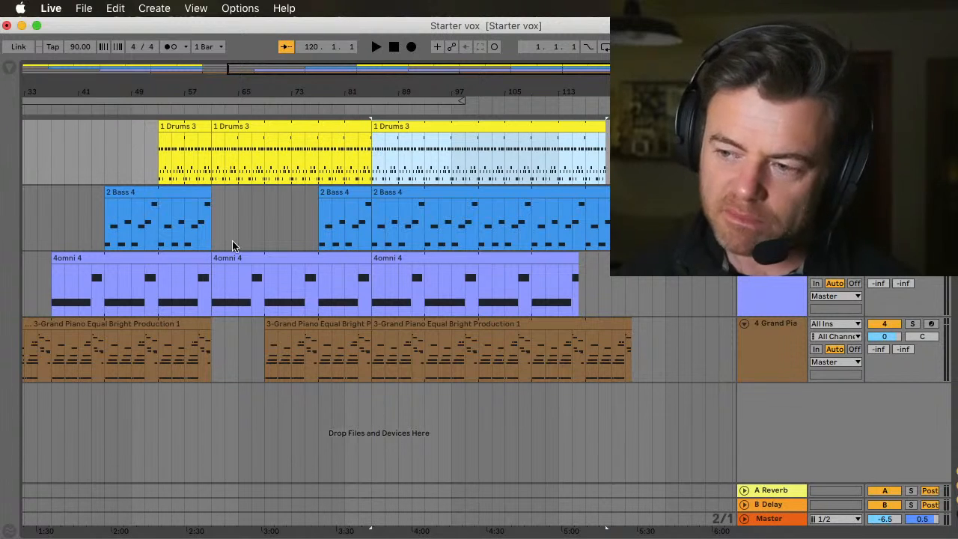
shift+click(718, 373)
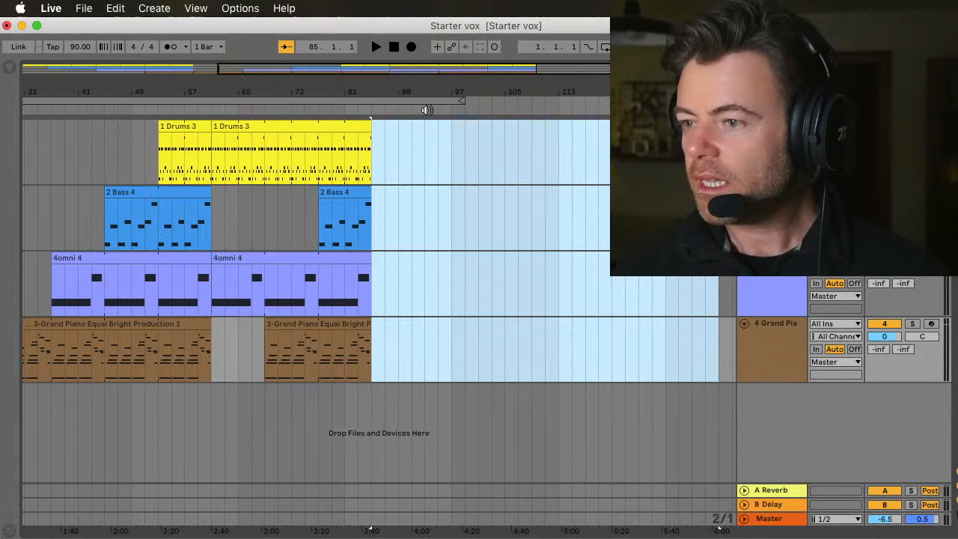
Step: Shorten the arrangement loop to end at bar 87 and play the whole song from the start
drag(458, 100, 384, 104)
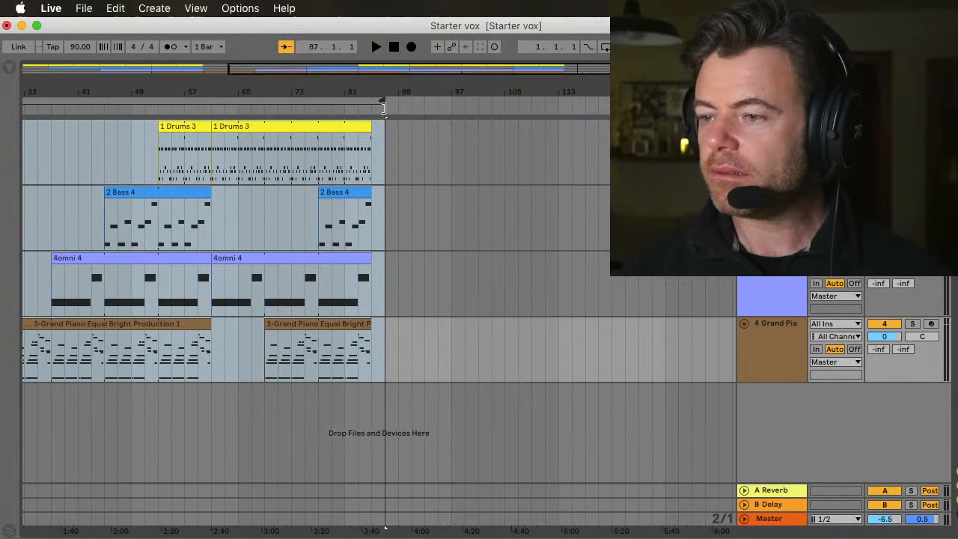
drag(291, 91, 394, 79)
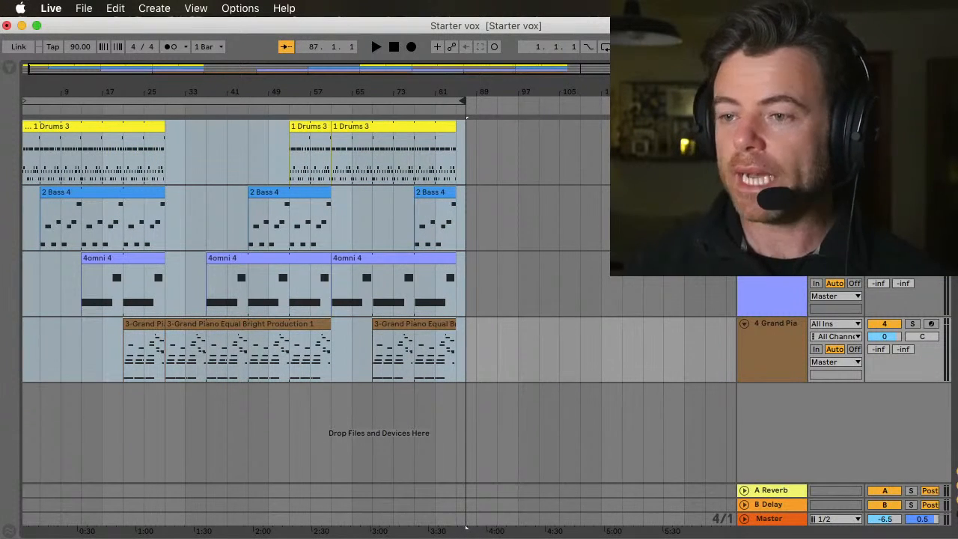
drag(235, 89, 237, 87)
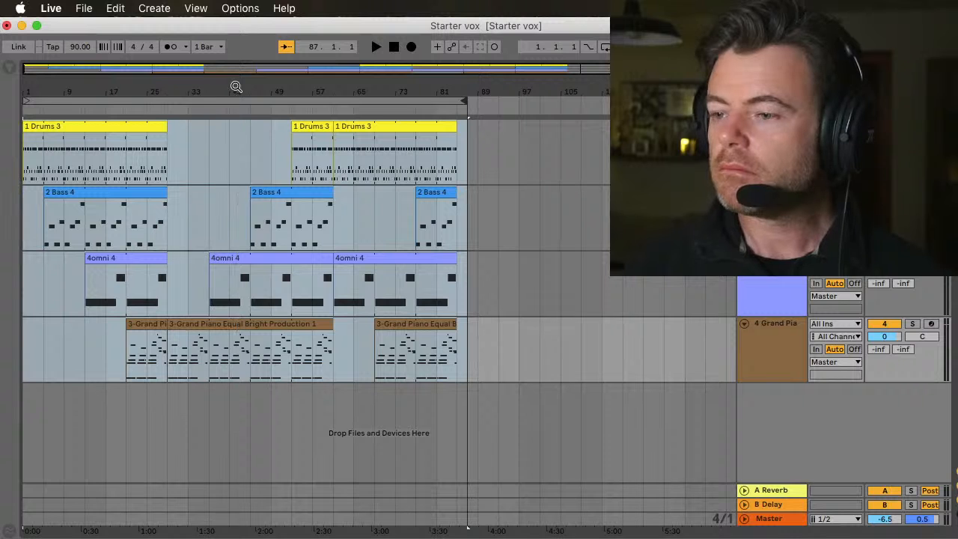
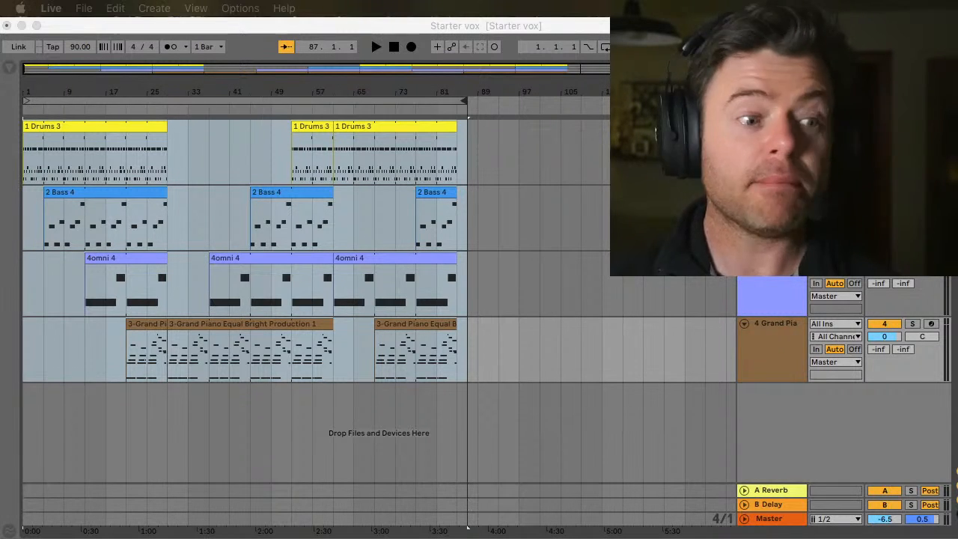
key(space)
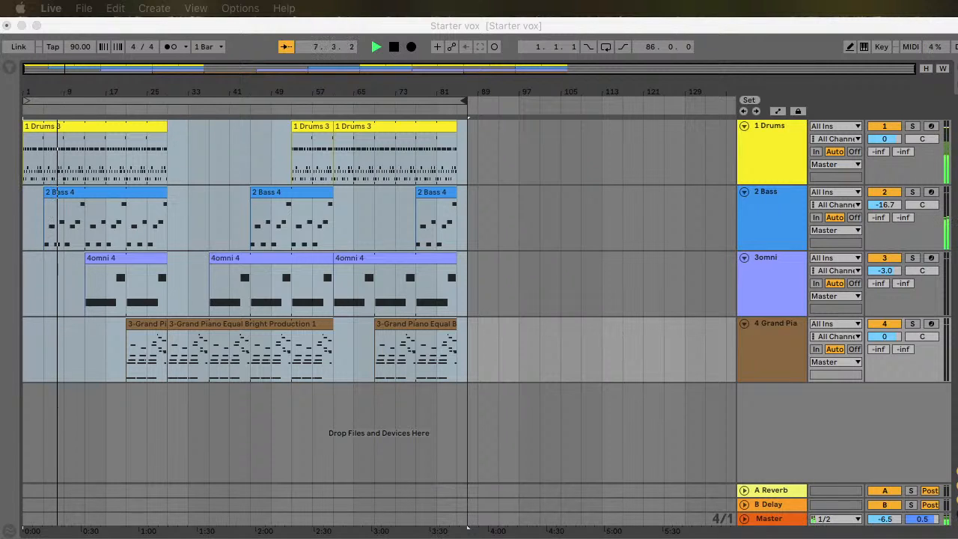
Step: Try the Drums track's Delay send at -9.7 dB during playback and return it to -inf
click(902, 152)
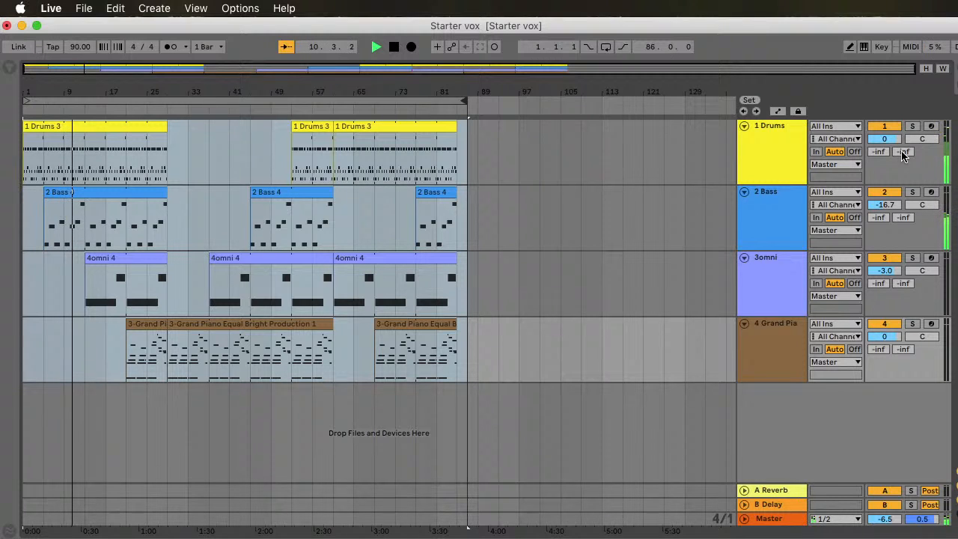
drag(902, 151, 902, 121)
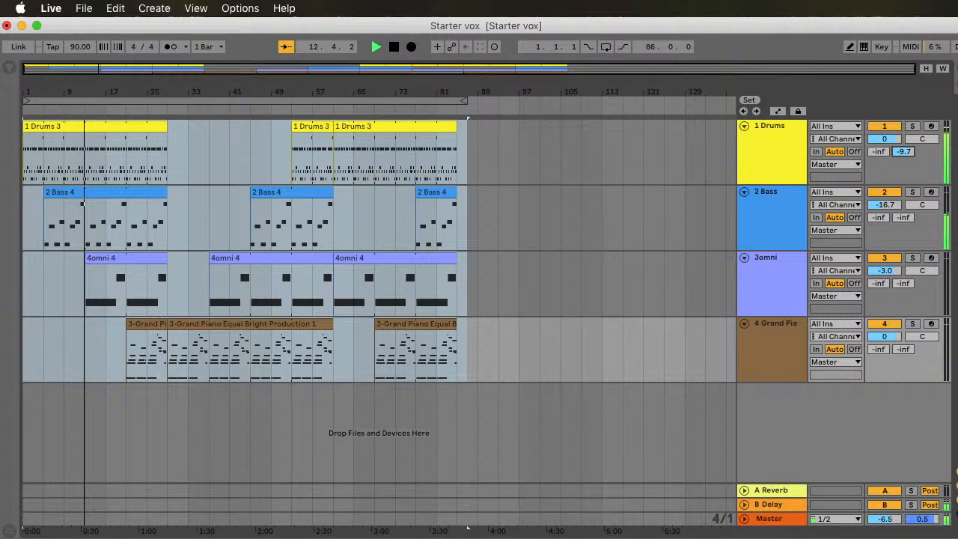
drag(902, 121, 902, 152)
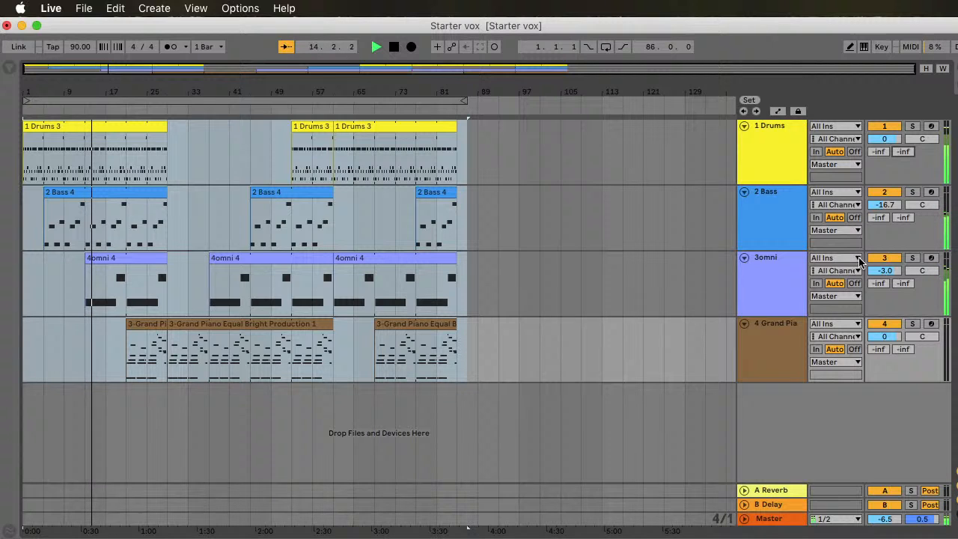
Step: Set the 3omni track's Reverb send to -5.0 dB and lower its volume to -9.1 dB
drag(880, 289, 880, 246)
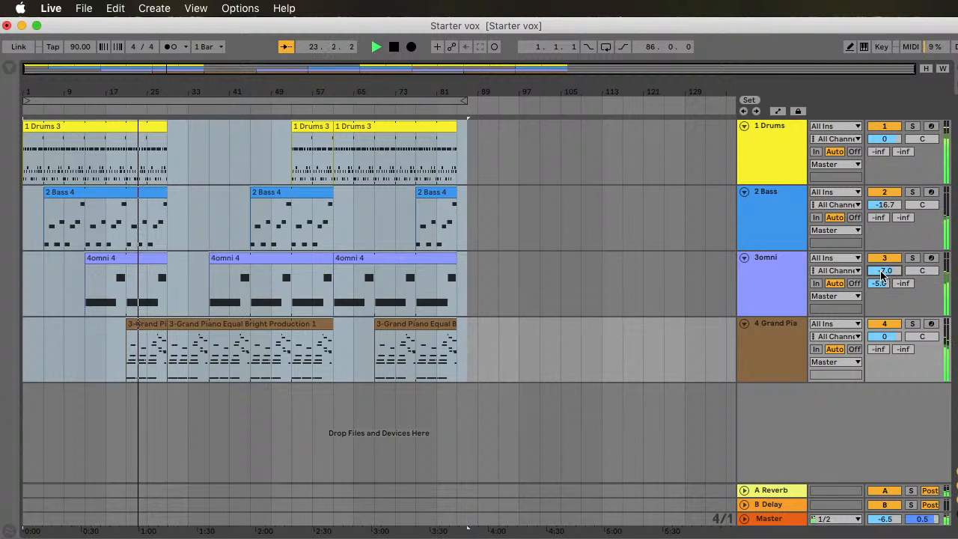
drag(881, 272, 881, 274)
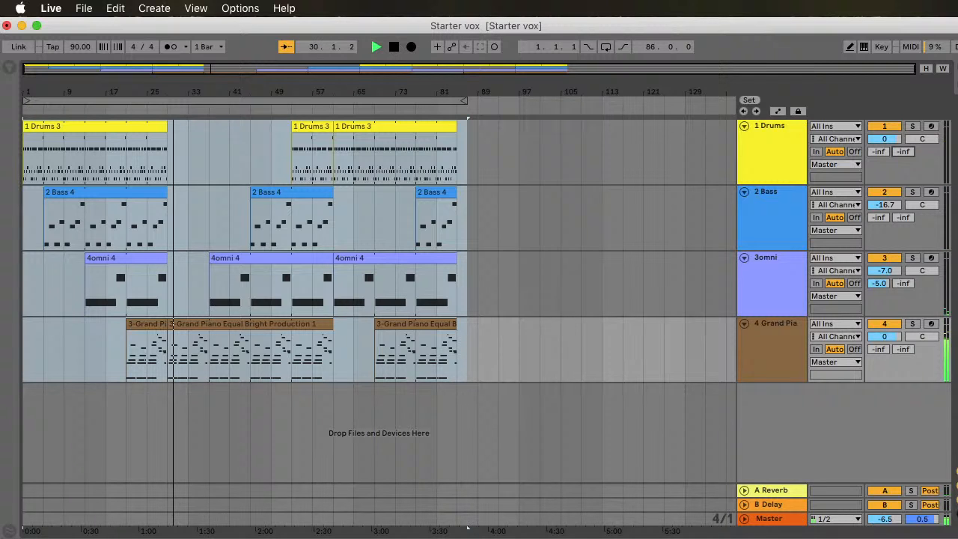
click(903, 151)
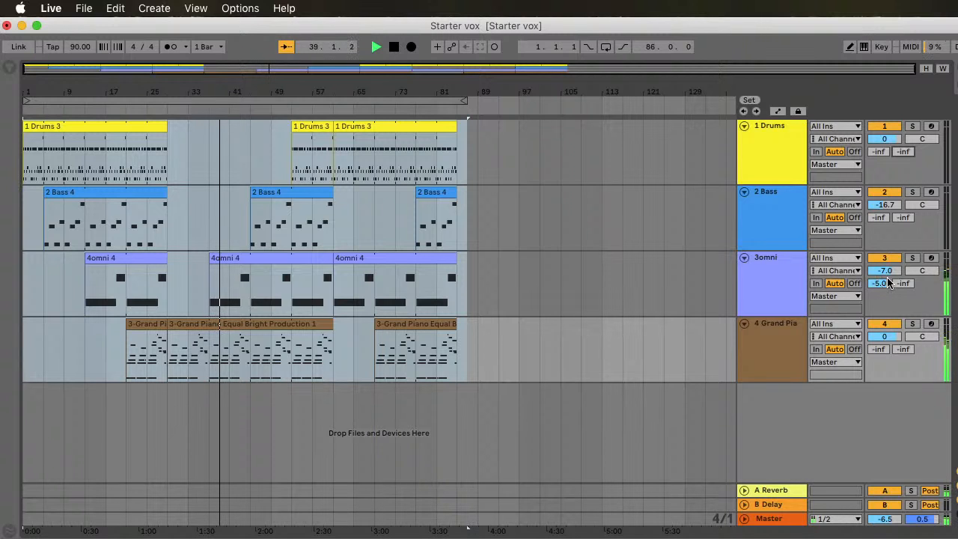
drag(887, 273, 886, 276)
key(Down)
key(Down)
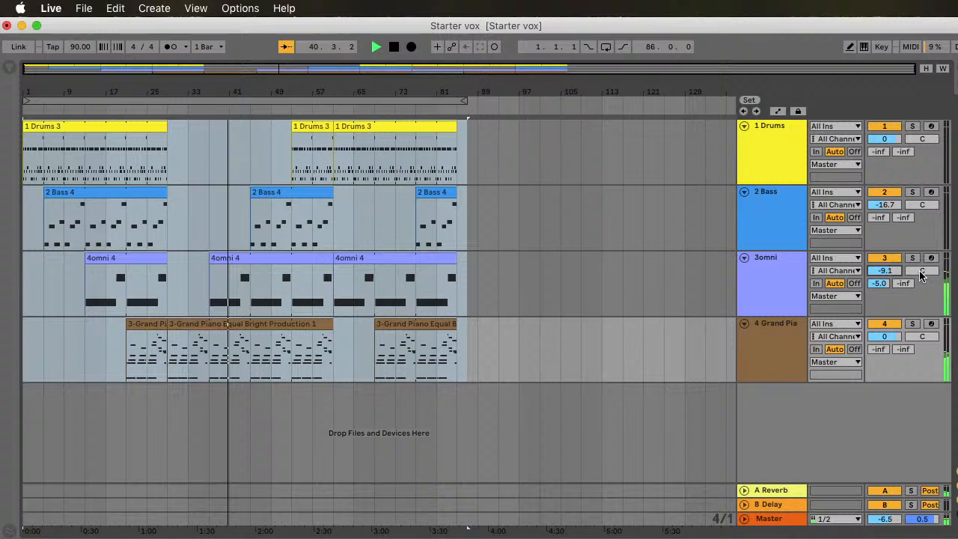
Step: Pan the 3omni track to 10R and the Grand Piano track to 10L
drag(921, 272, 920, 264)
drag(922, 336, 922, 341)
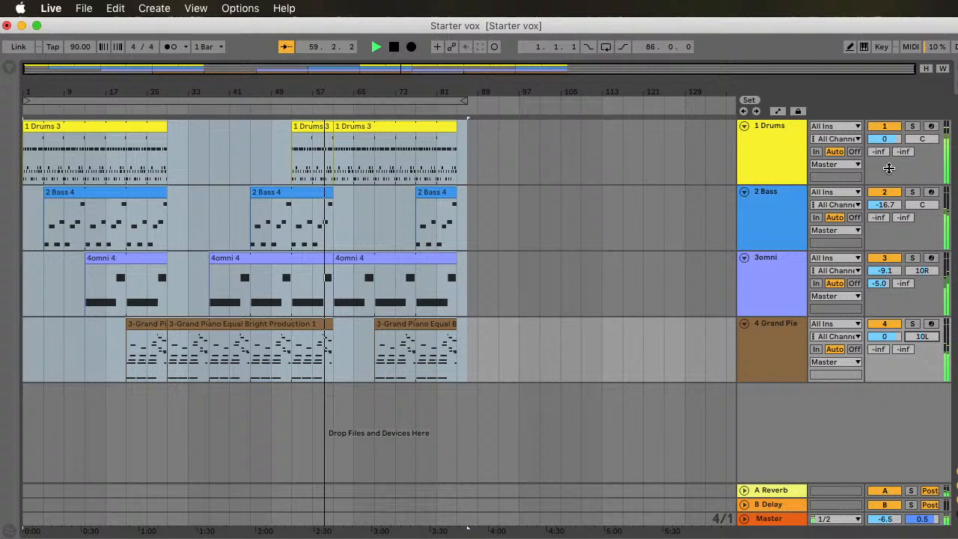
Step: Raise the Drums track's Delay send to -21.0 and -17.8 dB during playback, lower it again, and stop the song
mouse_move(906, 156)
mouse_down()
mouse_move(906, 133)
mouse_move(903, 146)
mouse_up()
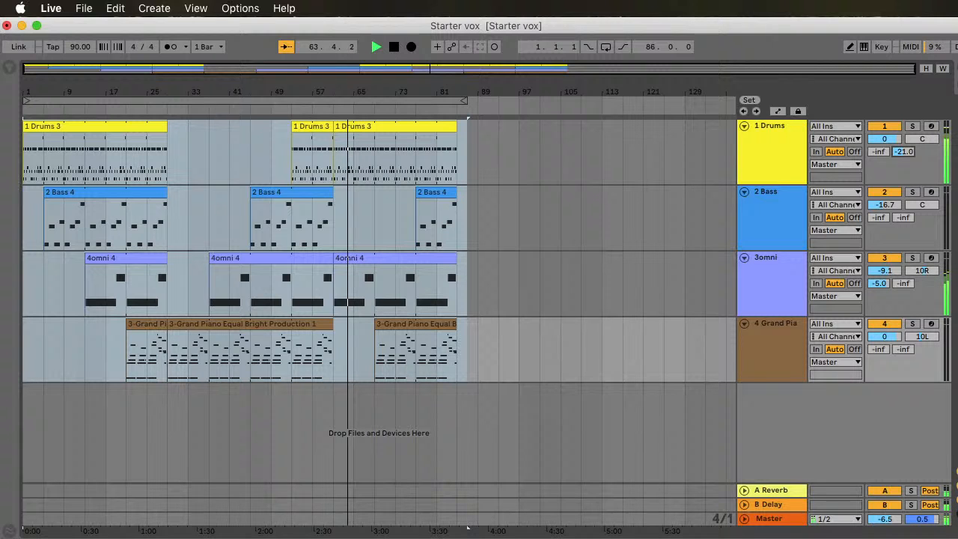
drag(903, 146, 902, 155)
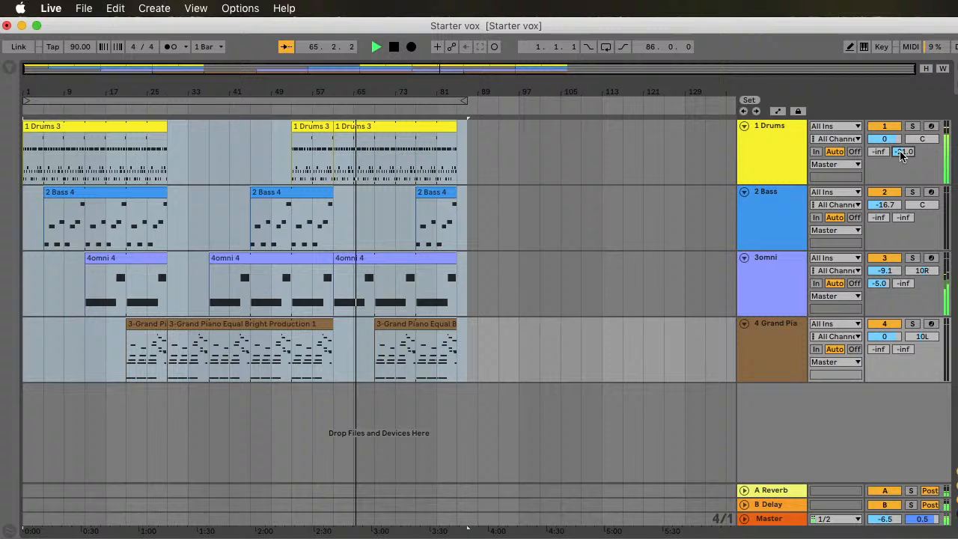
drag(901, 154, 900, 151)
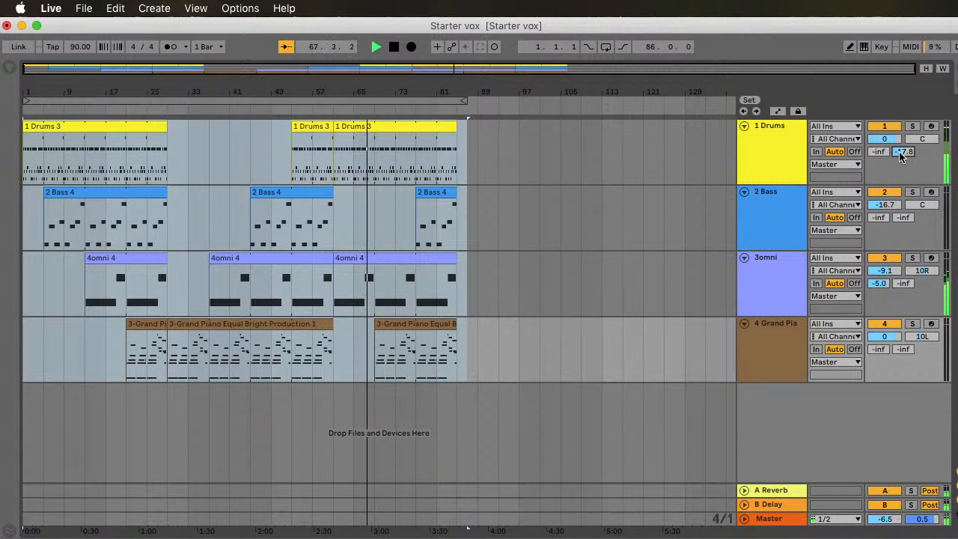
drag(900, 153, 903, 176)
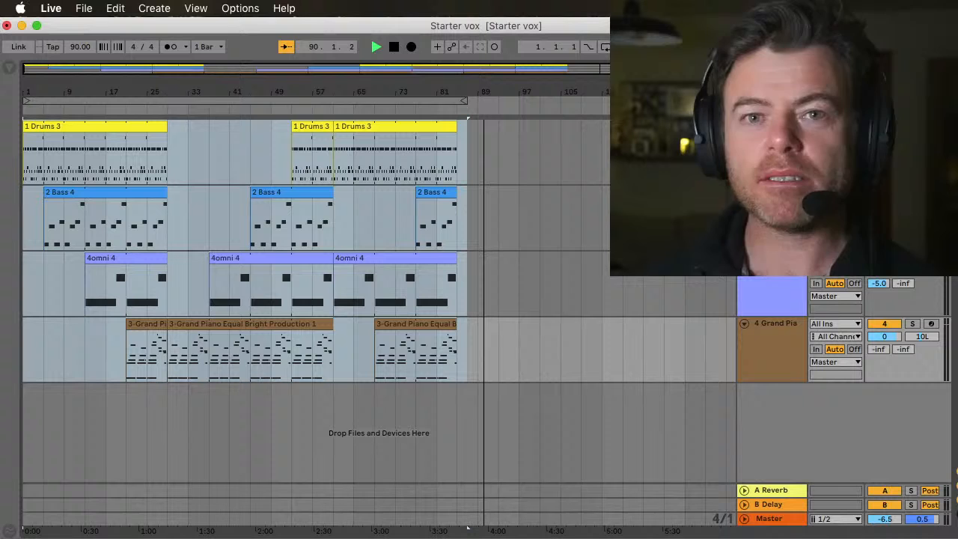
key(space)
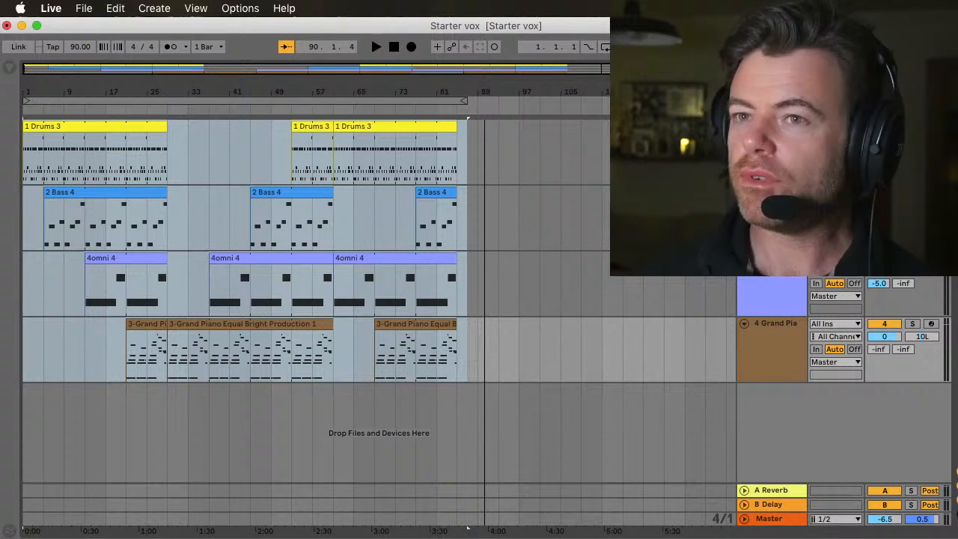